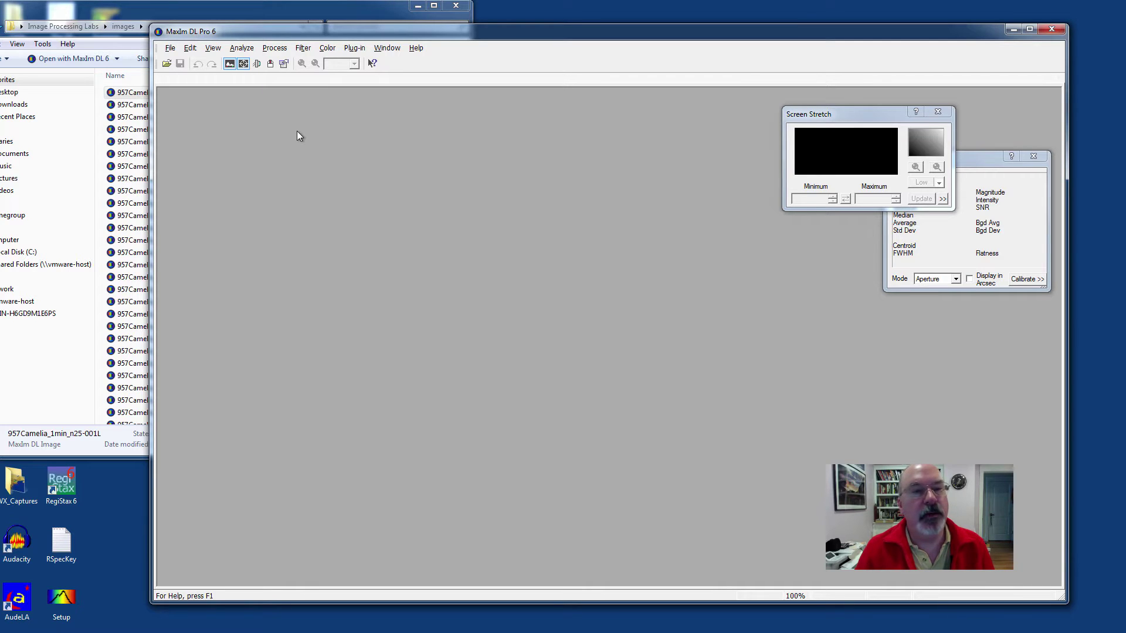
Step: Open the Analyze menu in MaxIm DL to list the astrometry, photometry and FFT tools
{"action": "left_click", "coordinate": [243, 49]}
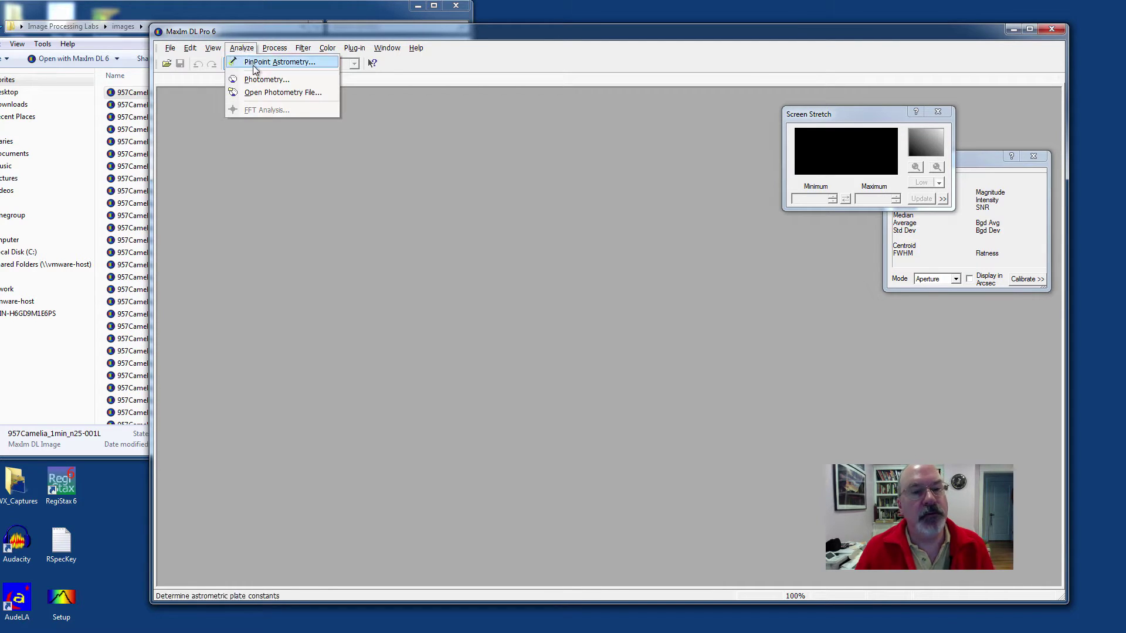
Step: Choose Photometry from the Analyze menu to get an empty Photometry dialog
{"action": "left_click", "coordinate": [260, 80]}
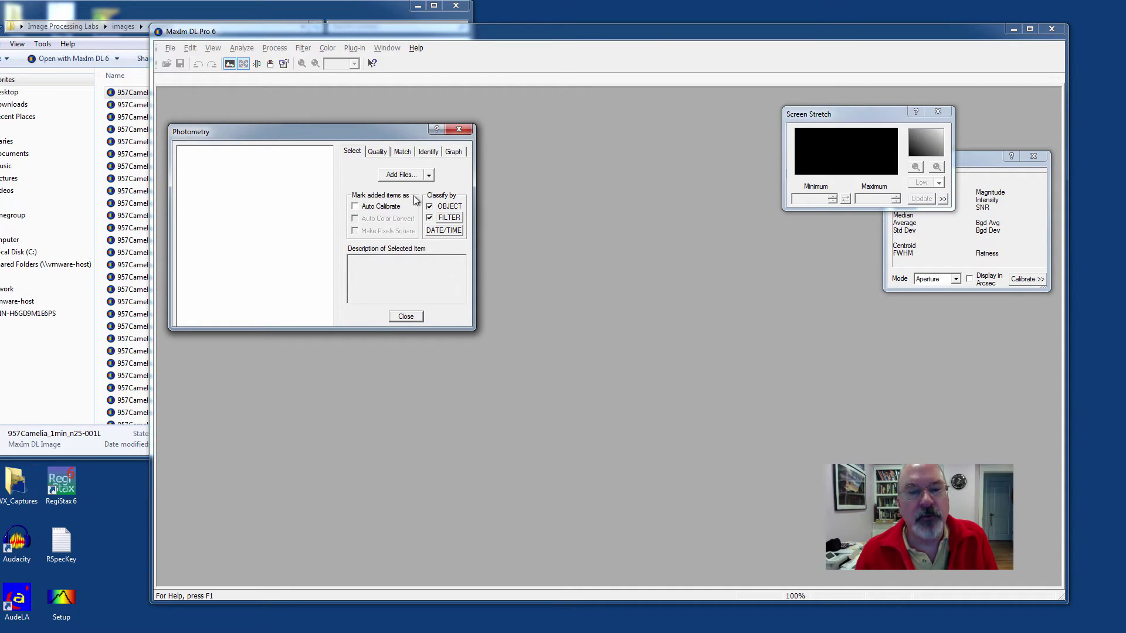
Step: Load frames 957Camelia_1min_n25-001L through 045L into the photometry session as Group3
{"action": "left_click", "coordinate": [410, 176]}
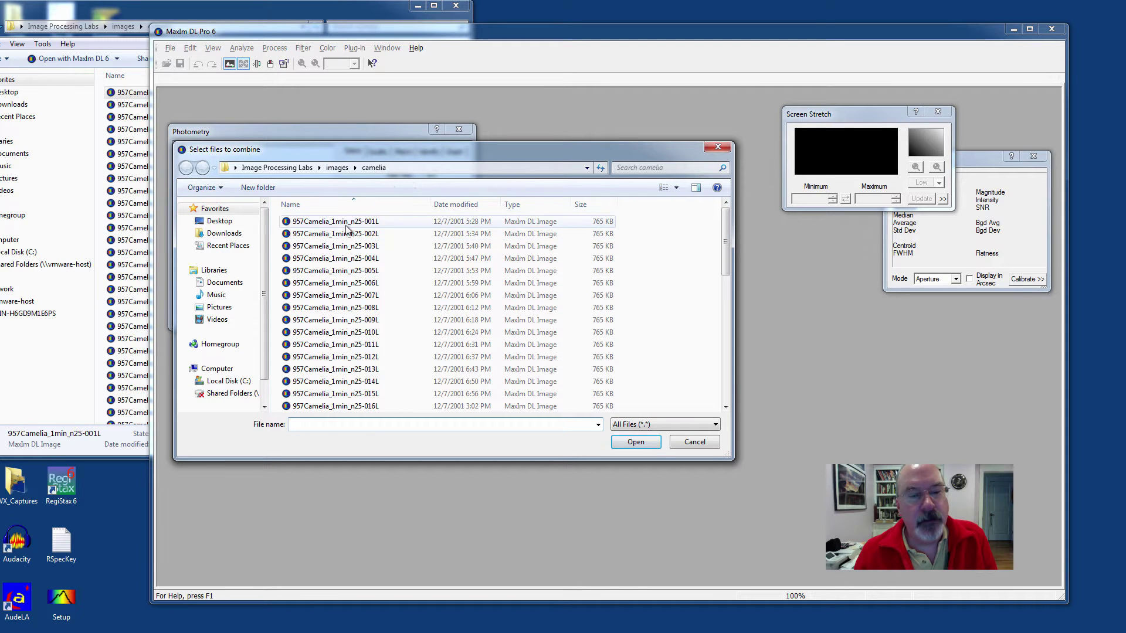
{"action": "left_click", "coordinate": [349, 224]}
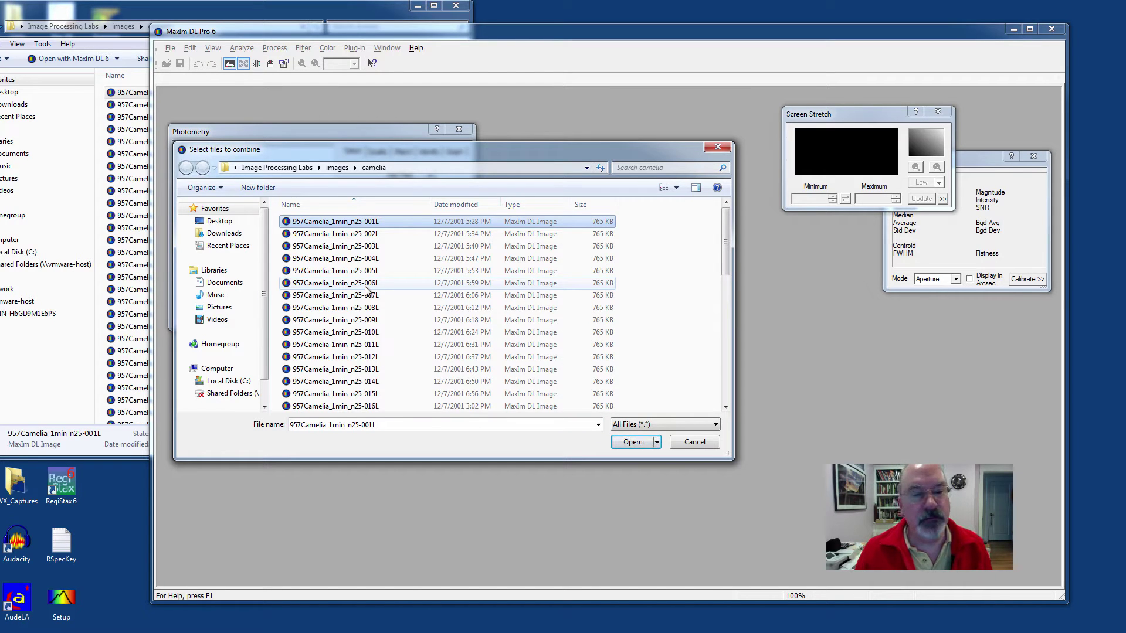
{"action": "scroll", "coordinate": [367, 289], "scroll_direction": "down", "scroll_amount": 10}
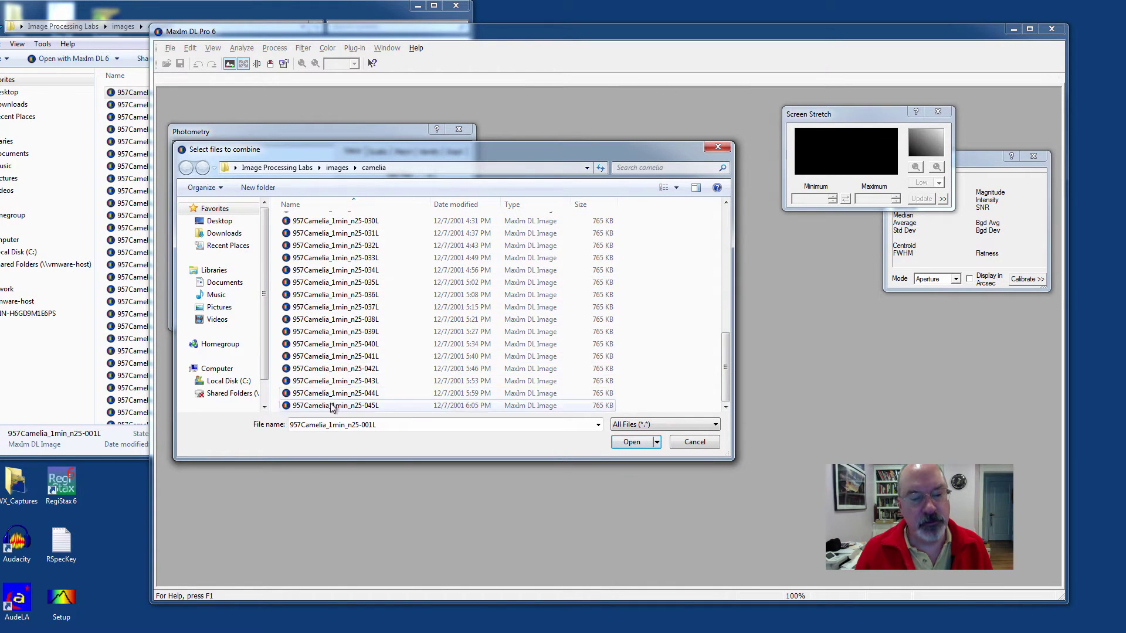
{"action": "left_click", "coordinate": [332, 406], "text": "shift"}
{"action": "left_click", "coordinate": [636, 443]}
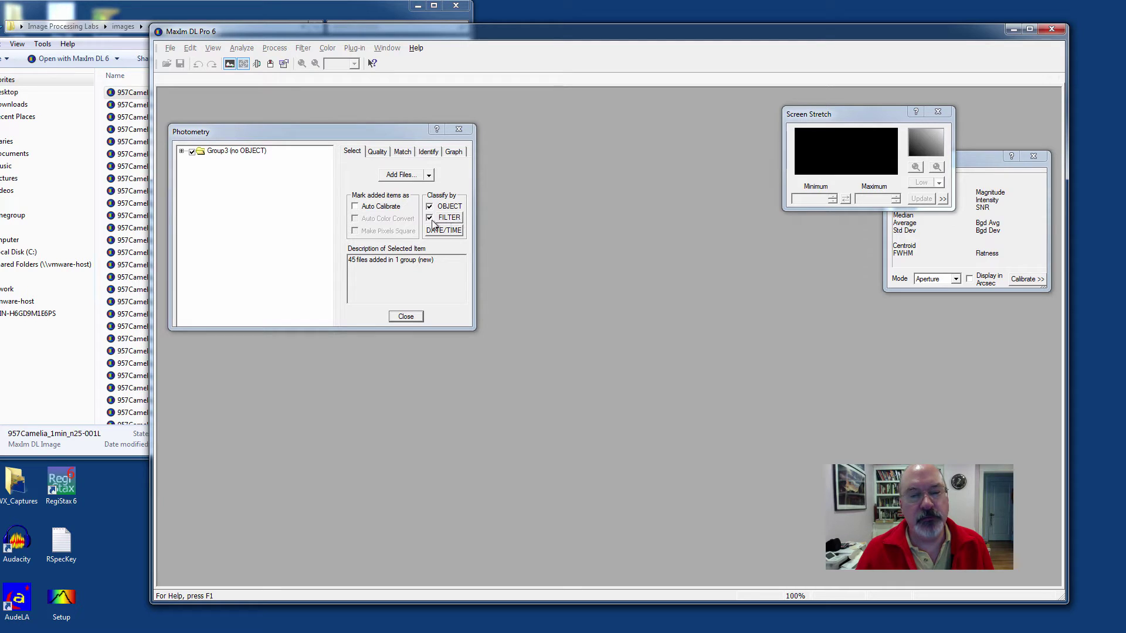
Step: Expand Group3, select frame 001L, show the Quality page, and raise the Photometry window
{"action": "left_click", "coordinate": [182, 152]}
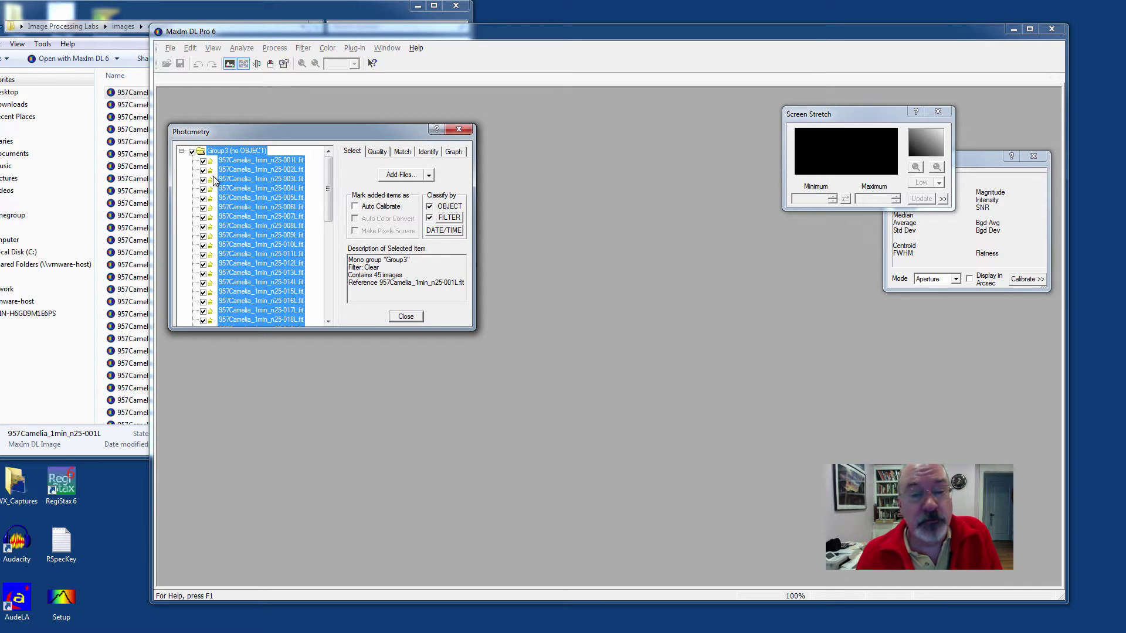
{"action": "left_click", "coordinate": [244, 161]}
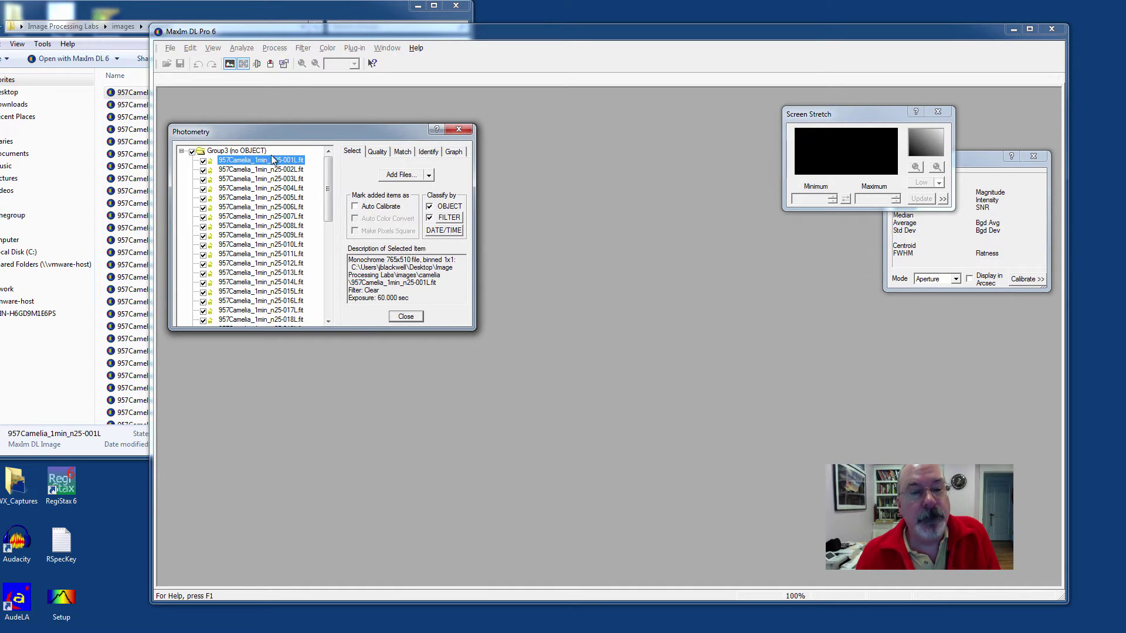
{"action": "left_click", "coordinate": [377, 153]}
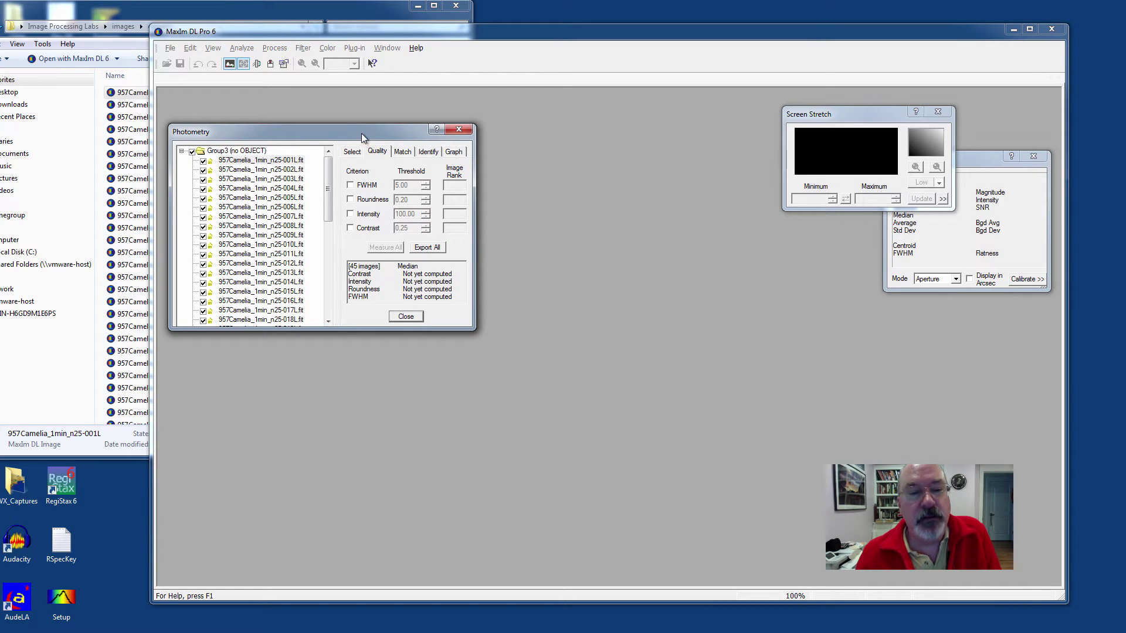
{"action": "left_click_drag", "start_coordinate": [363, 137], "coordinate": [360, 104]}
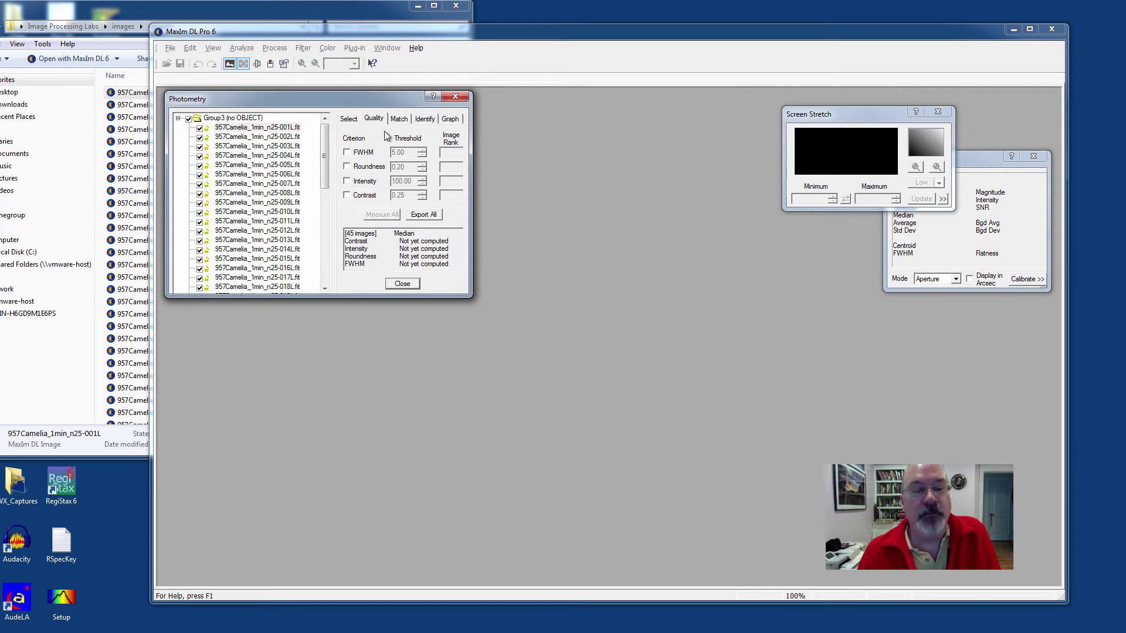
Step: Keep Auto - star matching on the Match page, then reposition and brighten the star image
{"action": "left_click", "coordinate": [398, 119]}
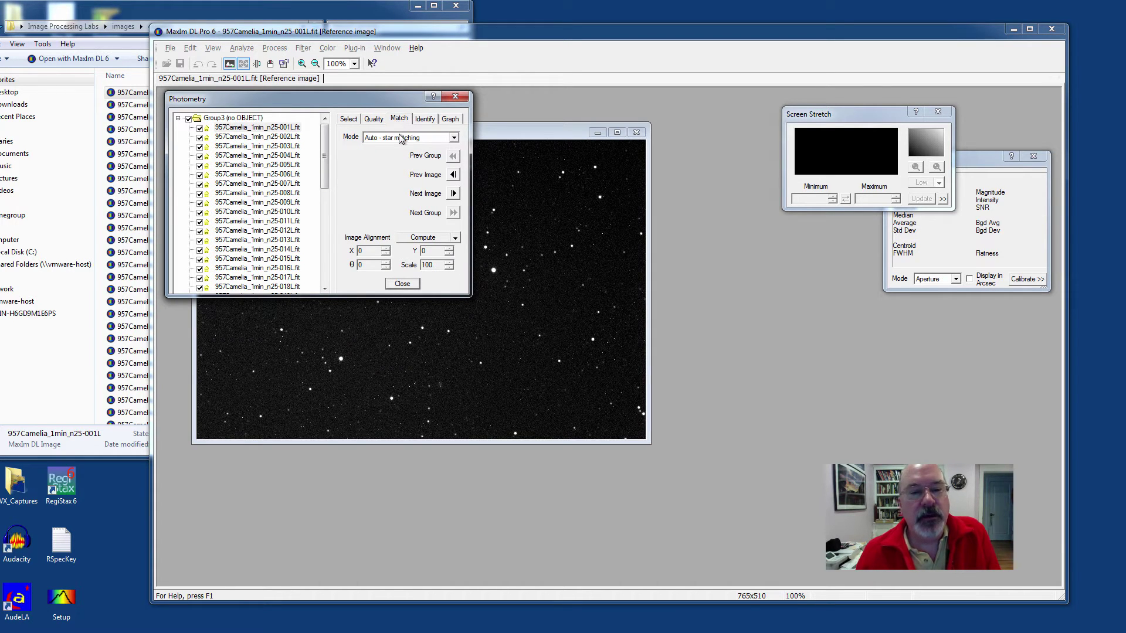
{"action": "left_click", "coordinate": [404, 139]}
{"action": "left_click", "coordinate": [392, 160]}
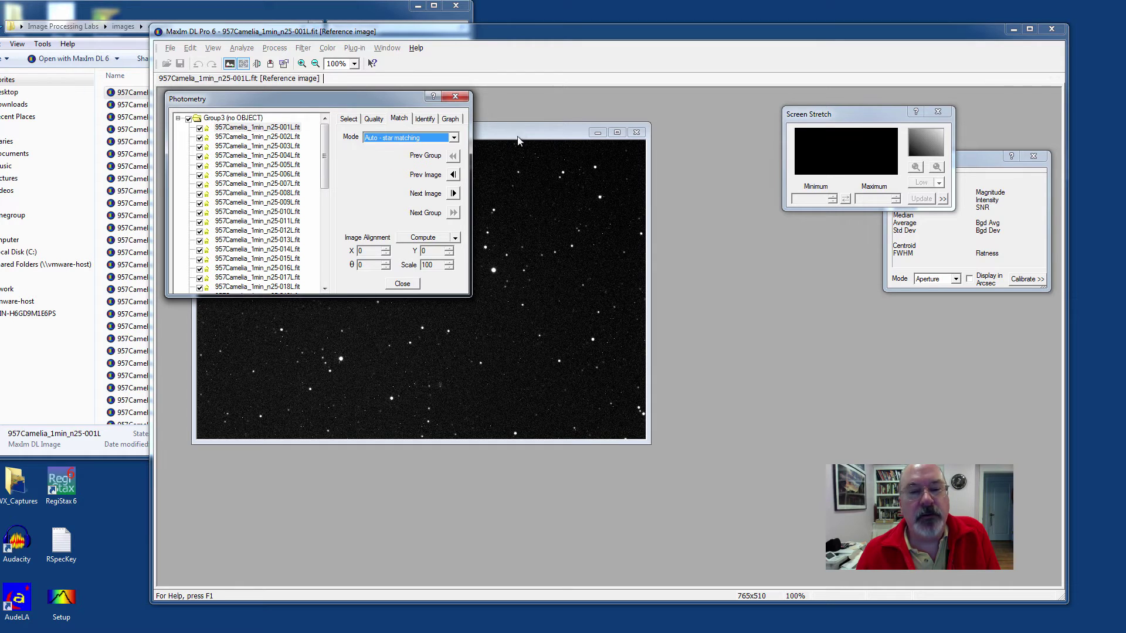
{"action": "left_click_drag", "start_coordinate": [516, 132], "coordinate": [699, 161]}
{"action": "left_click", "coordinate": [916, 166]}
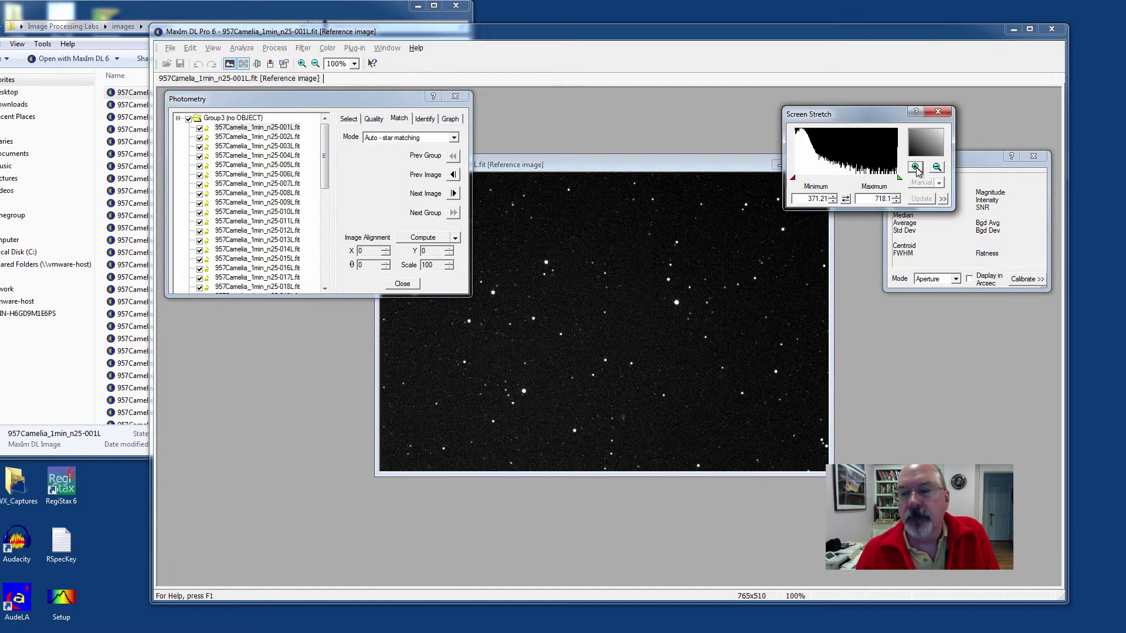
{"action": "left_click_drag", "start_coordinate": [902, 178], "coordinate": [842, 178]}
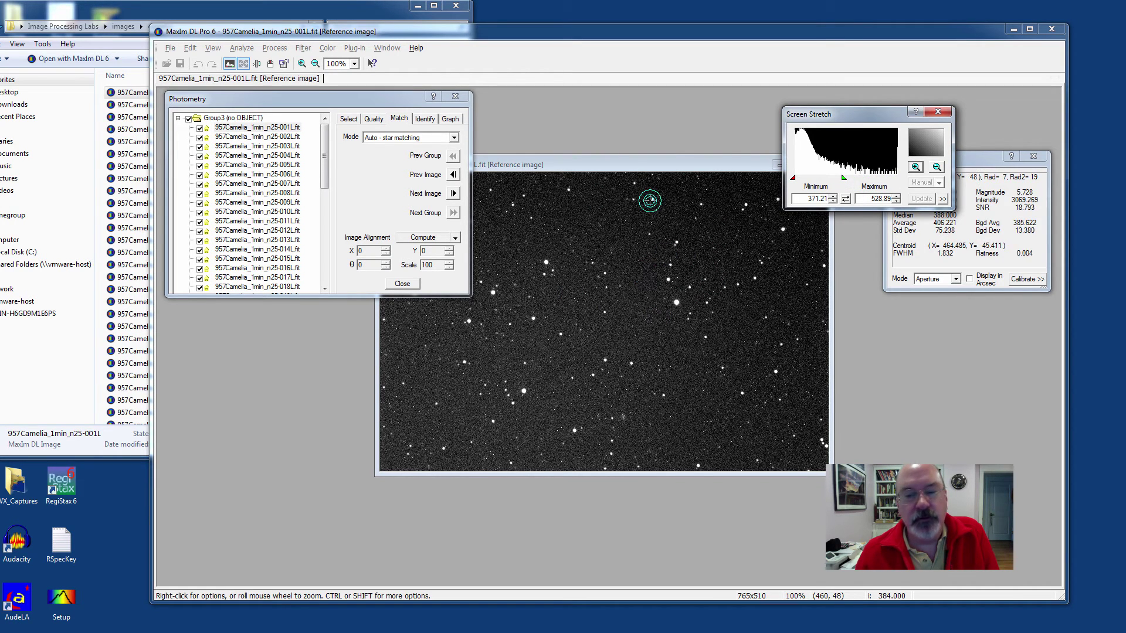
Step: Step through the frames from 002L onward to frame 029L
{"action": "left_click", "coordinate": [233, 137]}
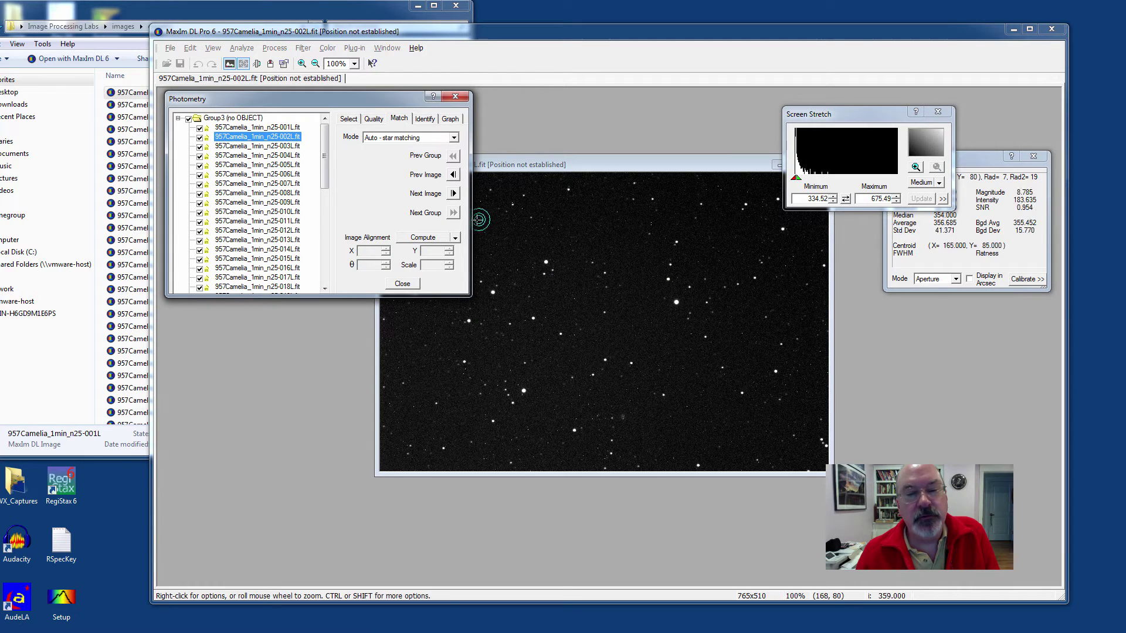
{"action": "left_click", "coordinate": [453, 194]}
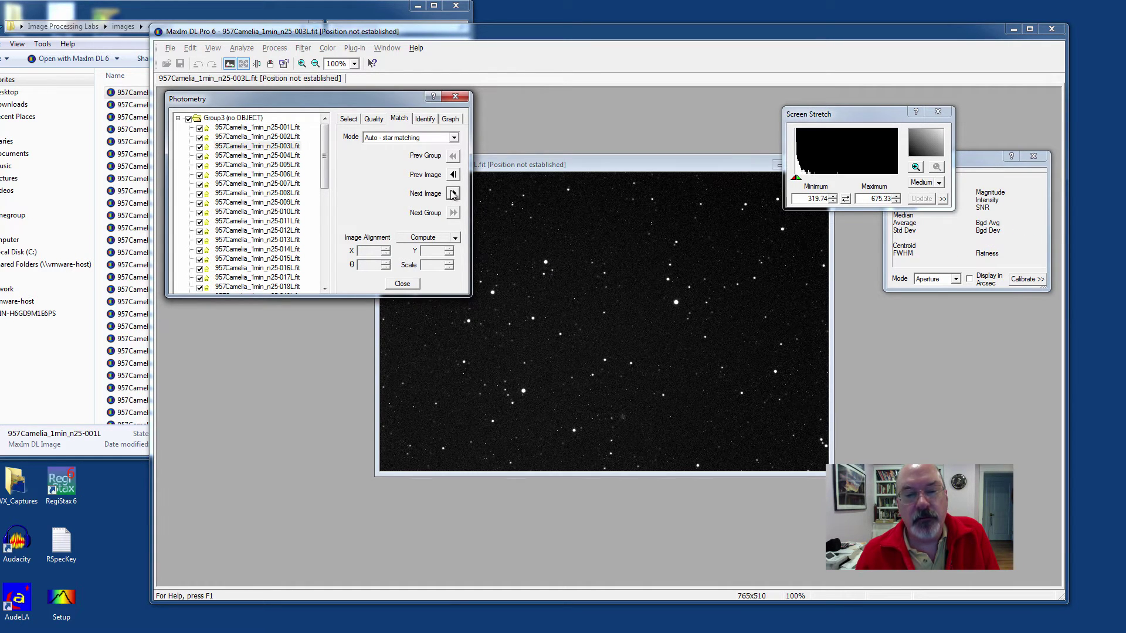
{"action": "left_click", "coordinate": [453, 194]}
{"action": "left_click", "coordinate": [454, 194]}
{"action": "left_click", "coordinate": [453, 194]}
{"action": "left_click", "coordinate": [454, 195]}
{"action": "left_click", "coordinate": [454, 194]}
{"action": "left_click", "coordinate": [454, 194]}
{"action": "left_click", "coordinate": [453, 194]}
{"action": "left_click", "coordinate": [453, 194]}
{"action": "left_click", "coordinate": [453, 194]}
{"action": "left_click", "coordinate": [453, 194]}
{"action": "left_click", "coordinate": [453, 194]}
{"action": "left_click", "coordinate": [453, 194]}
{"action": "left_click", "coordinate": [453, 194]}
{"action": "left_click", "coordinate": [453, 194]}
{"action": "left_click", "coordinate": [454, 194]}
{"action": "left_click", "coordinate": [453, 194]}
{"action": "left_click", "coordinate": [453, 194]}
{"action": "left_click", "coordinate": [454, 194]}
{"action": "left_click", "coordinate": [453, 194]}
{"action": "left_click", "coordinate": [453, 194]}
{"action": "left_click", "coordinate": [453, 194]}
{"action": "left_click", "coordinate": [453, 194]}
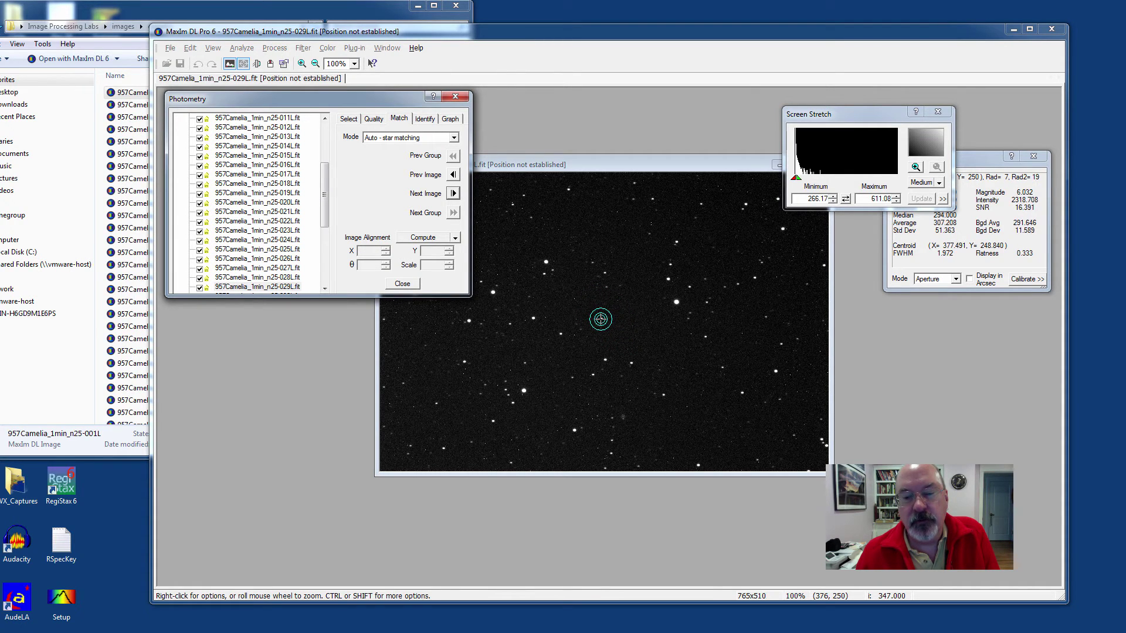
Step: Tag the asteroid as moving object Mov1 in frames 001L and 045L
{"action": "left_click", "coordinate": [426, 119]}
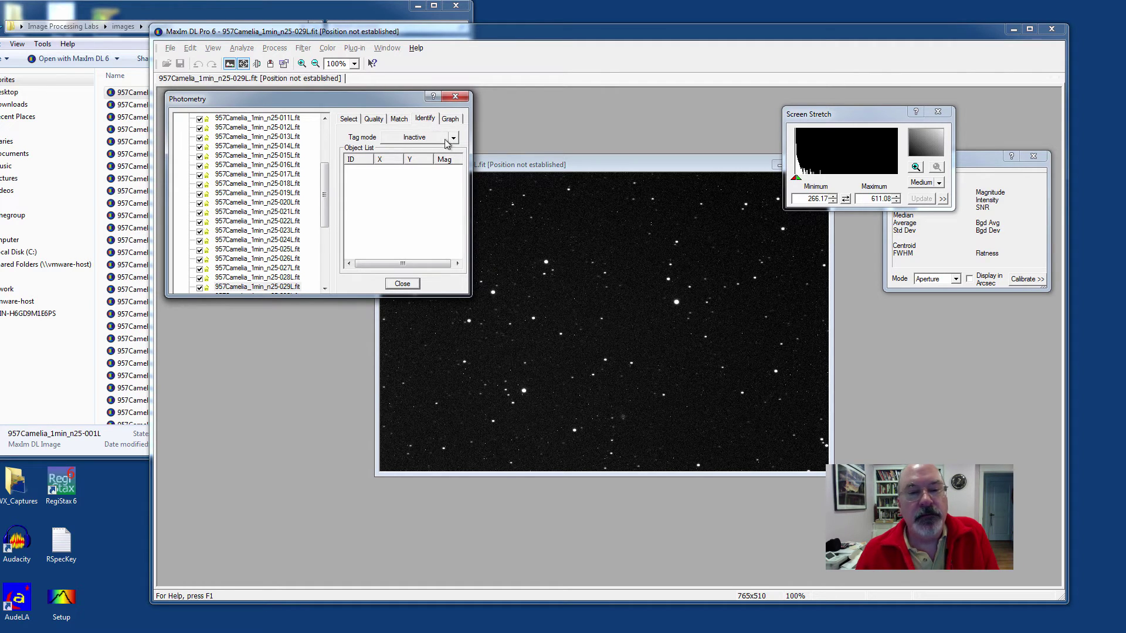
{"action": "left_click_drag", "start_coordinate": [326, 187], "coordinate": [332, 134]}
{"action": "left_click", "coordinate": [287, 128]}
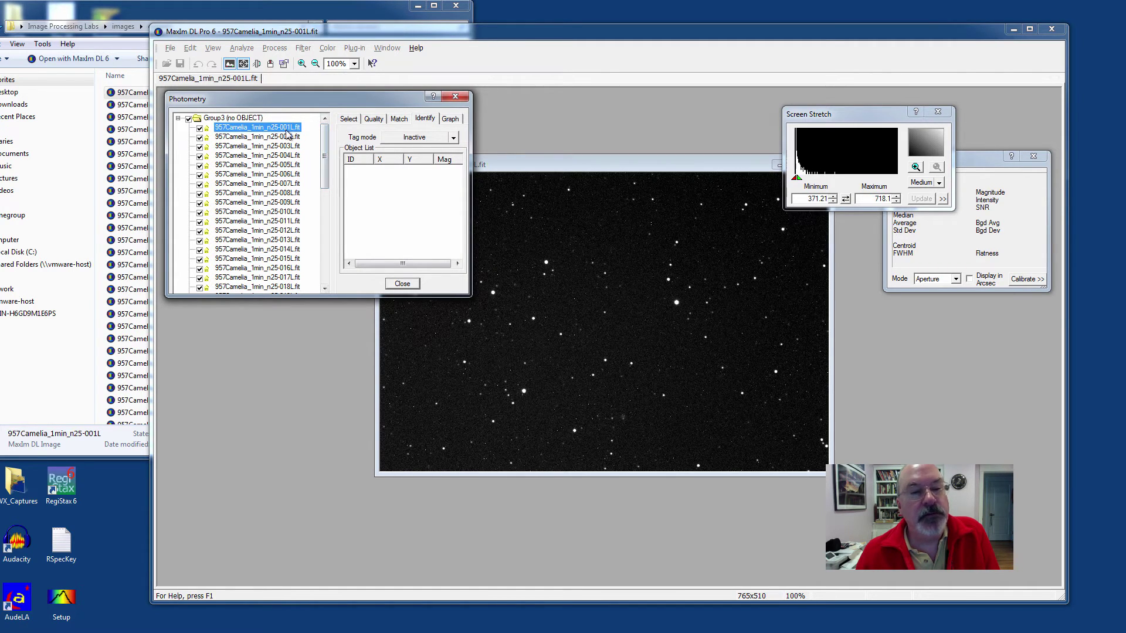
{"action": "left_click", "coordinate": [453, 137]}
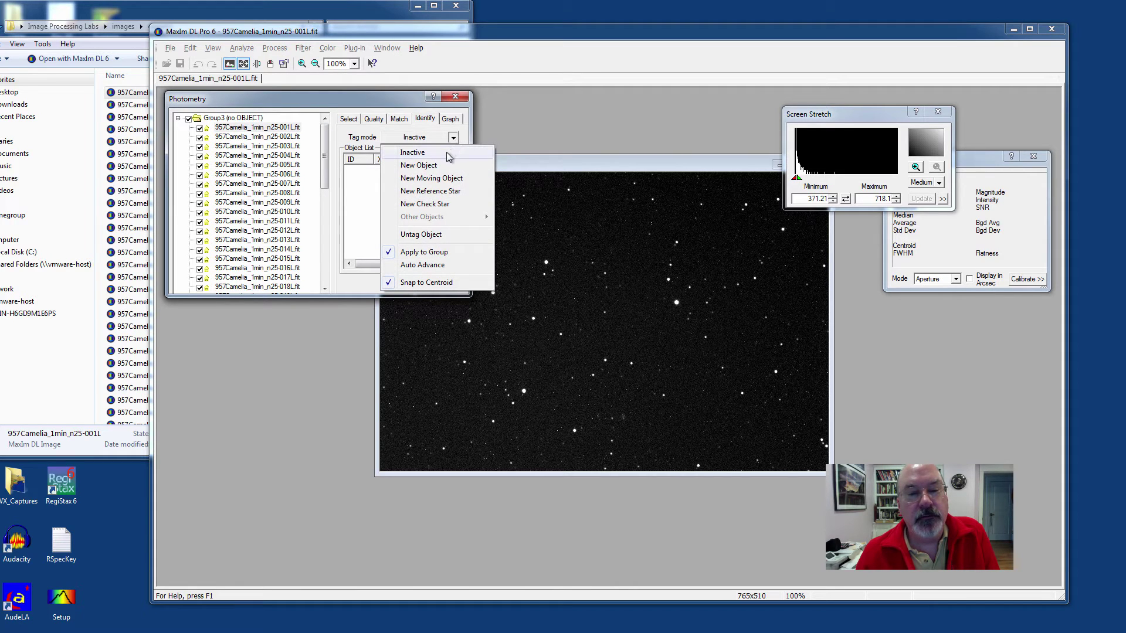
{"action": "left_click", "coordinate": [447, 177]}
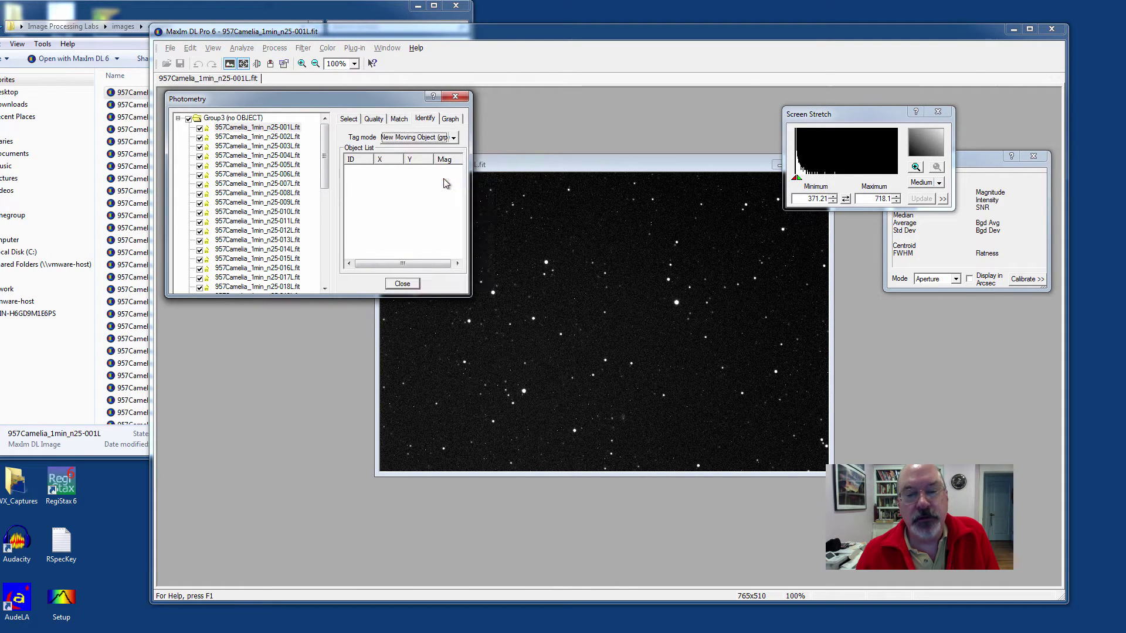
{"action": "left_click", "coordinate": [604, 312]}
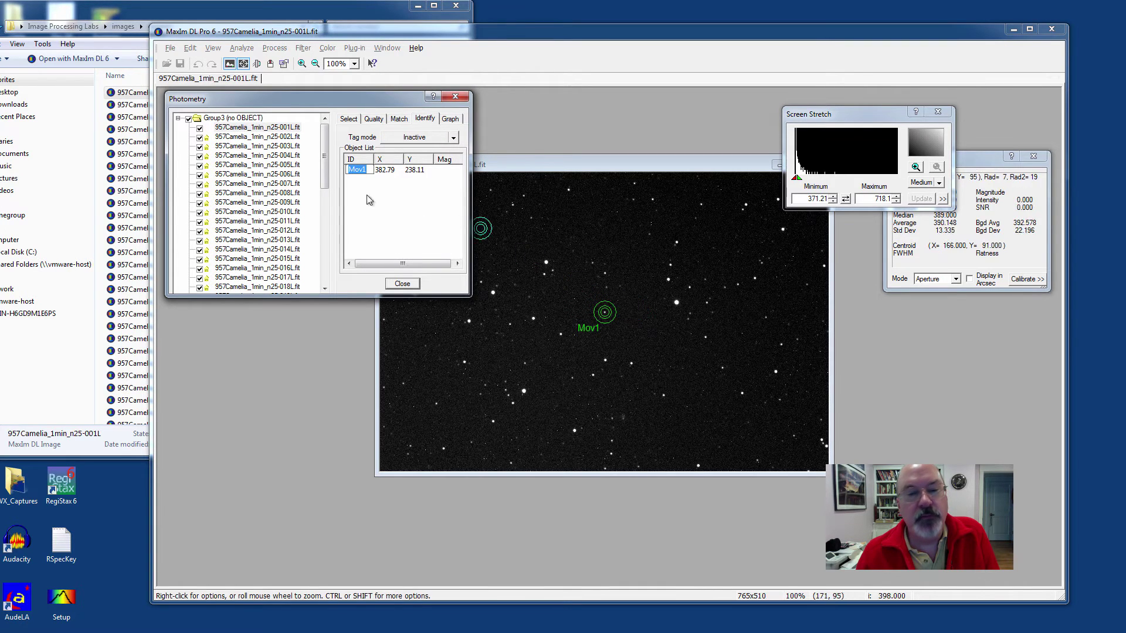
{"action": "left_click_drag", "start_coordinate": [325, 173], "coordinate": [330, 269]}
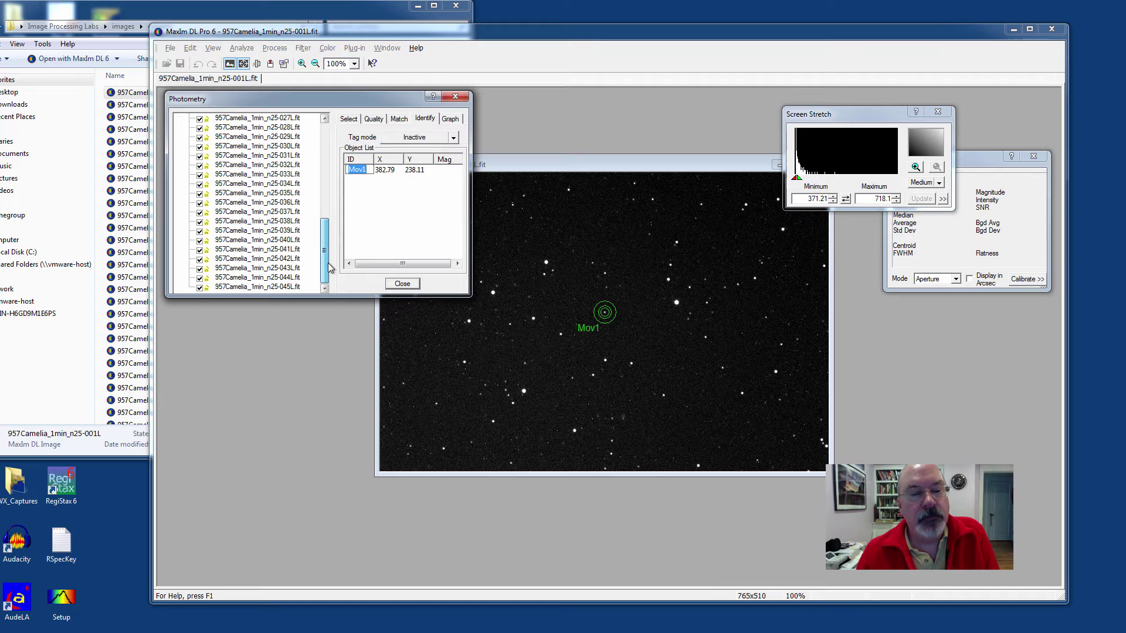
{"action": "left_click", "coordinate": [276, 286]}
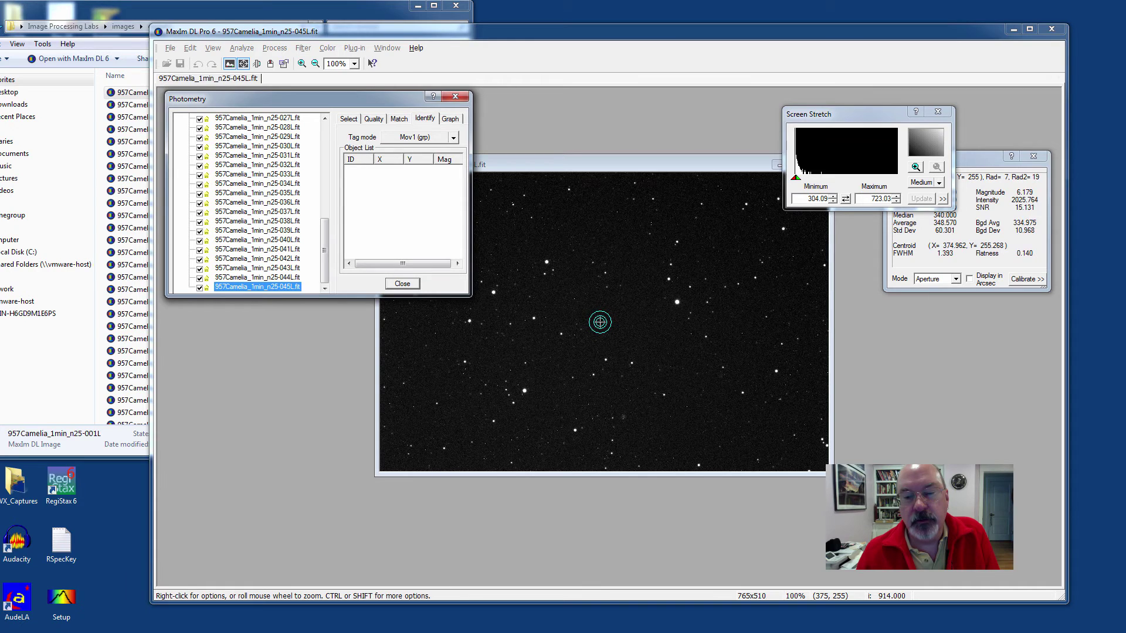
{"action": "left_click", "coordinate": [599, 320]}
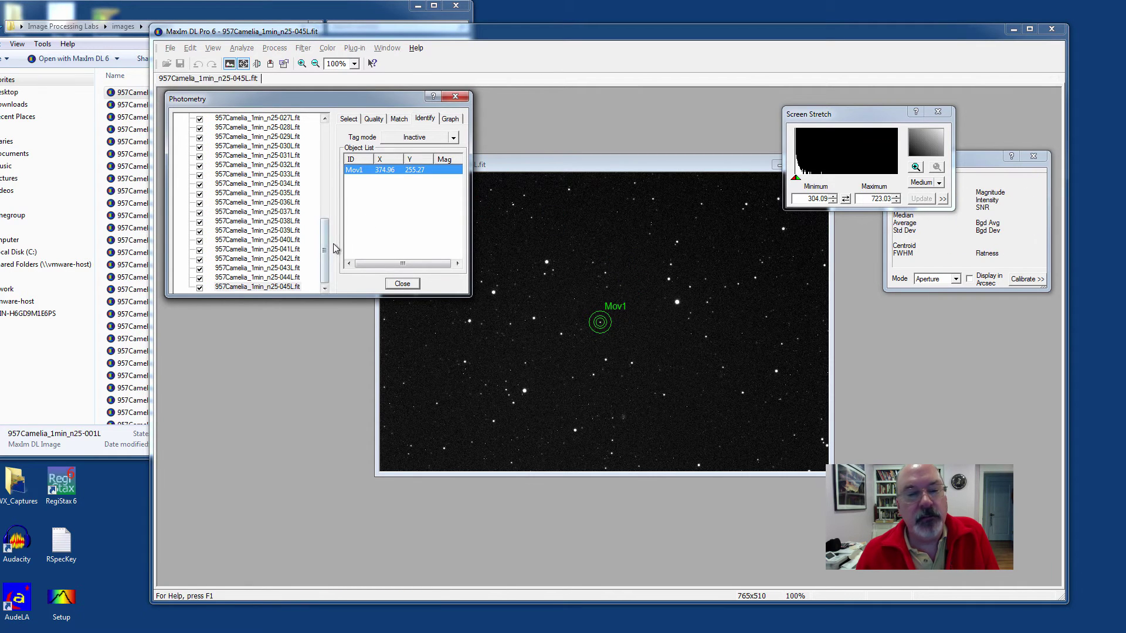
Step: Check Mov1 tracking from frame 002L through the following frames, then return to 001L
{"action": "left_click_drag", "start_coordinate": [323, 255], "coordinate": [324, 147]}
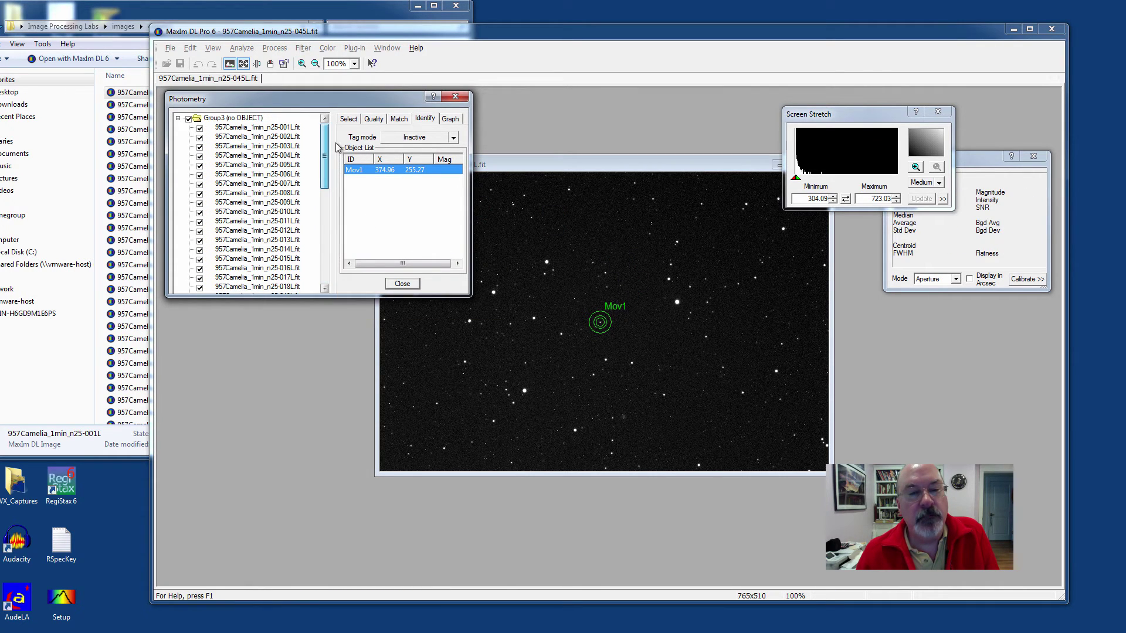
{"action": "left_click", "coordinate": [272, 138]}
{"action": "key", "text": "Down"}
{"action": "key", "text": "Down"}
{"action": "key", "text": "Down"}
{"action": "key", "text": "Down"}
{"action": "key", "text": "Down"}
{"action": "key", "text": "Down"}
{"action": "key", "text": "Down"}
{"action": "key", "text": "Down"}
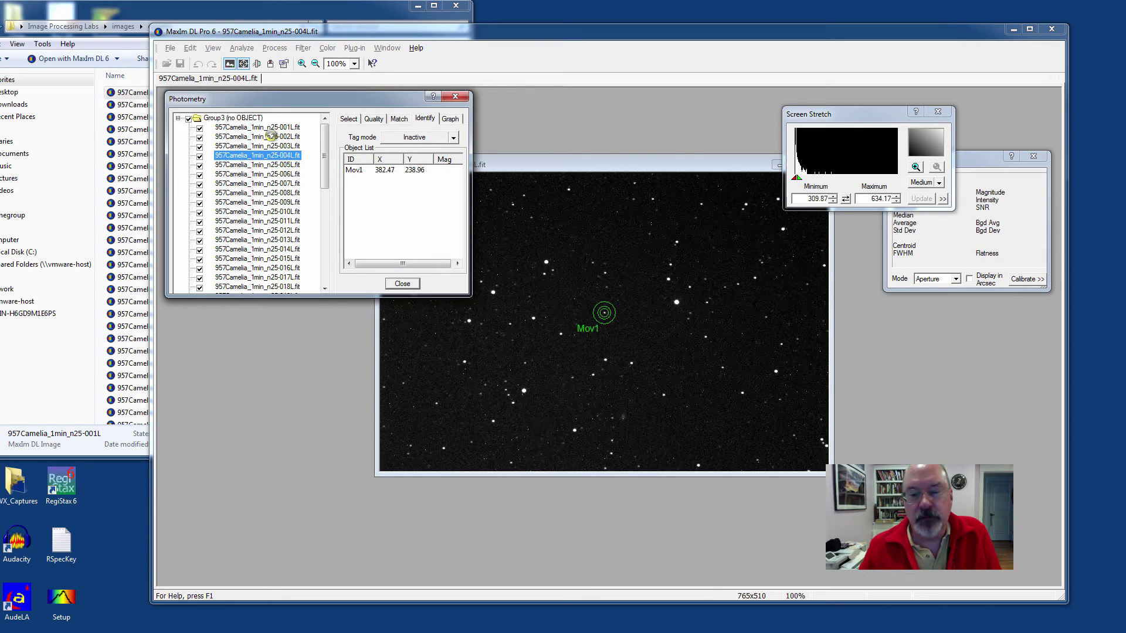
{"action": "key", "text": "Down"}
{"action": "key", "text": "Down"}
{"action": "key", "text": "Down"}
{"action": "key", "text": "Down"}
{"action": "key", "text": "Down"}
{"action": "key", "text": "Down"}
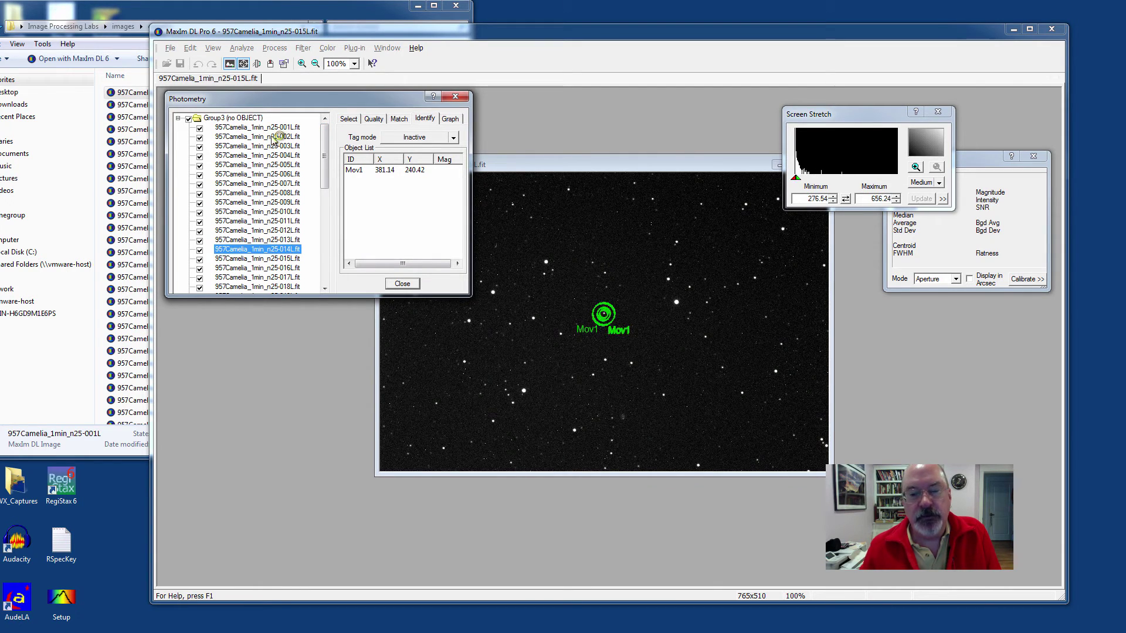
{"action": "left_click", "coordinate": [258, 129]}
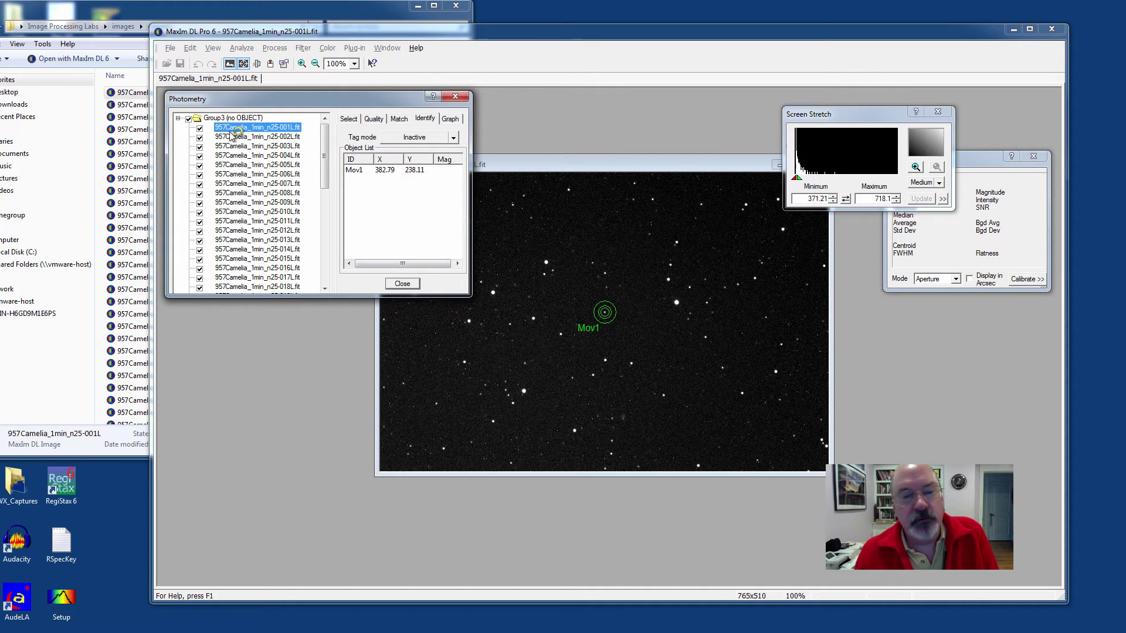
Step: Tag the star below Mov1 as reference star Ref1 with magnitude 10.0
{"action": "left_click", "coordinate": [454, 138]}
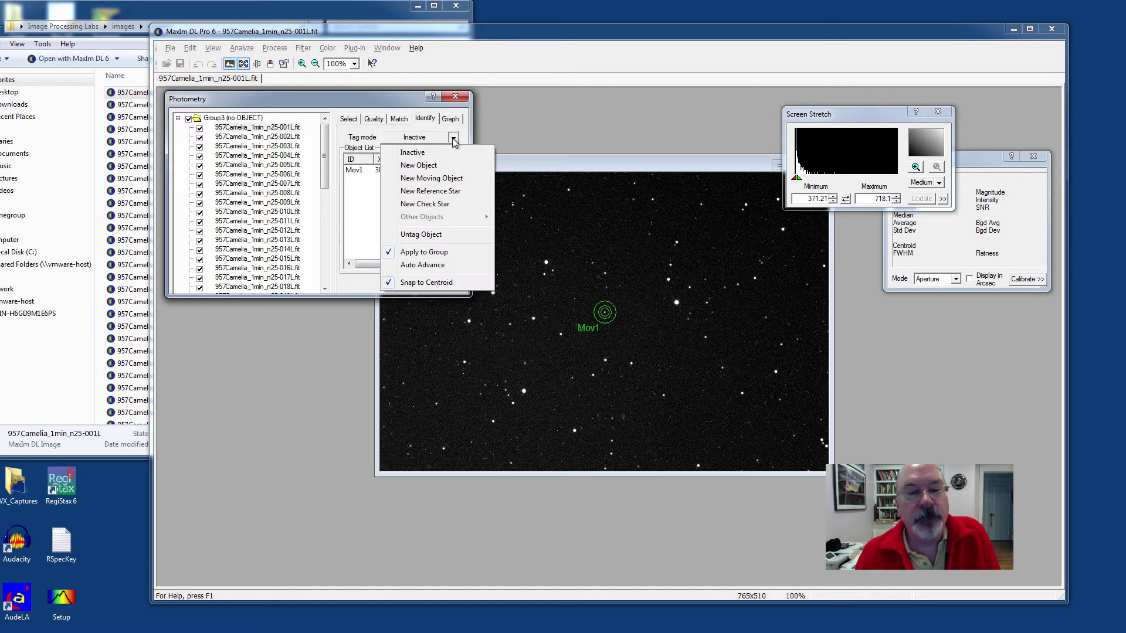
{"action": "left_click", "coordinate": [436, 191]}
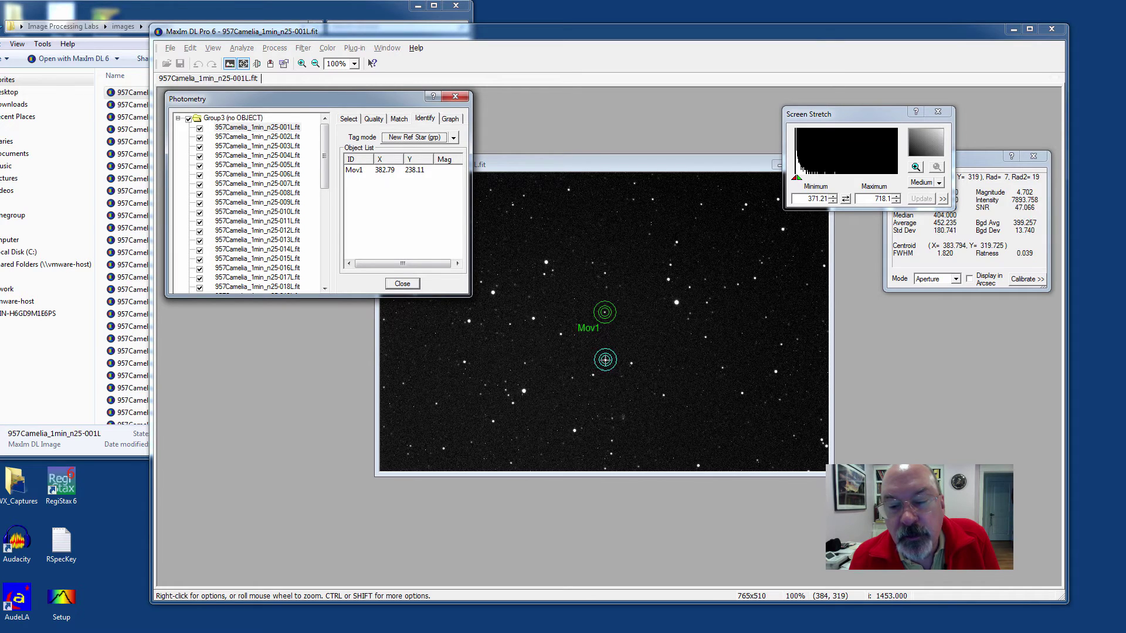
{"action": "left_click", "coordinate": [605, 361]}
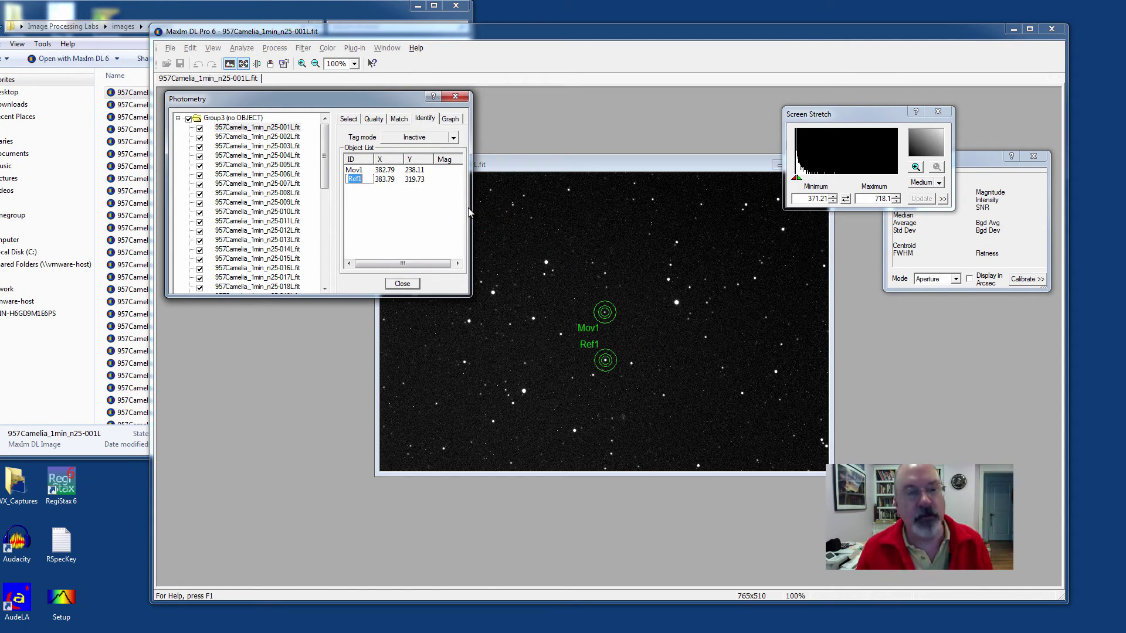
{"action": "key", "text": "Tab"}
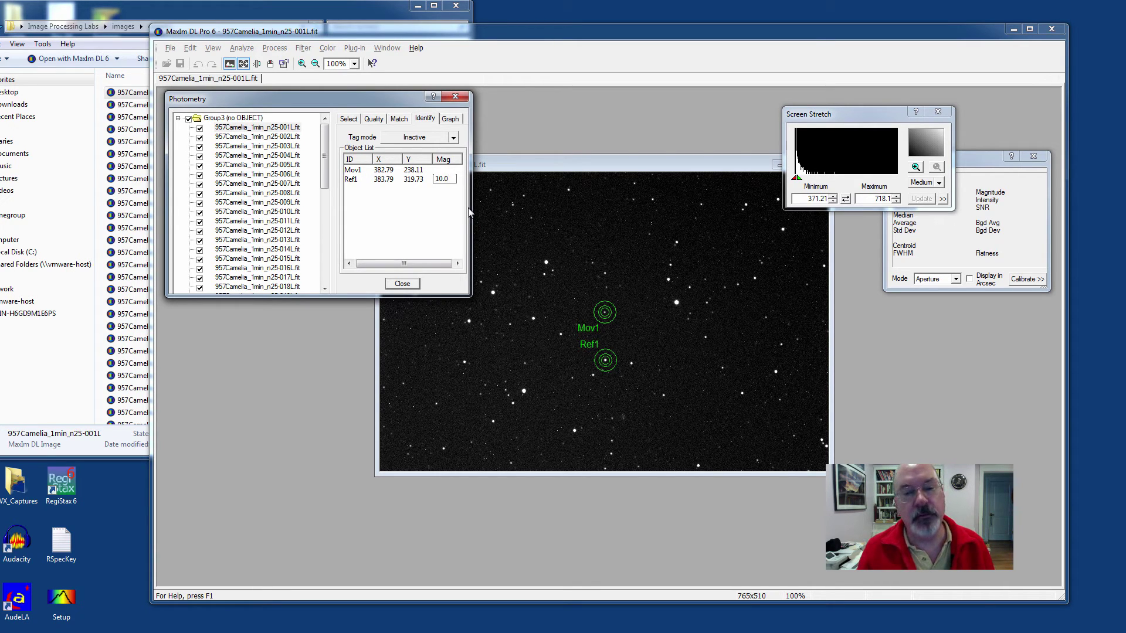
{"action": "key", "text": "Tab"}
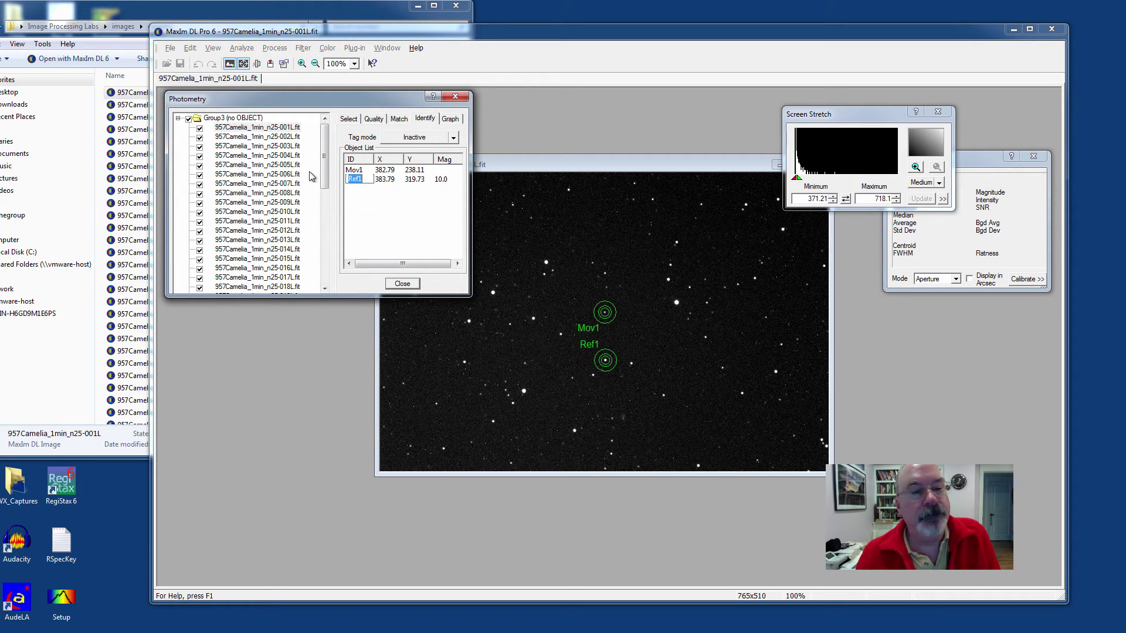
Step: Tag the star left of Mov1 as check star Chk1 at 307.90, 275.44
{"action": "left_click", "coordinate": [454, 138]}
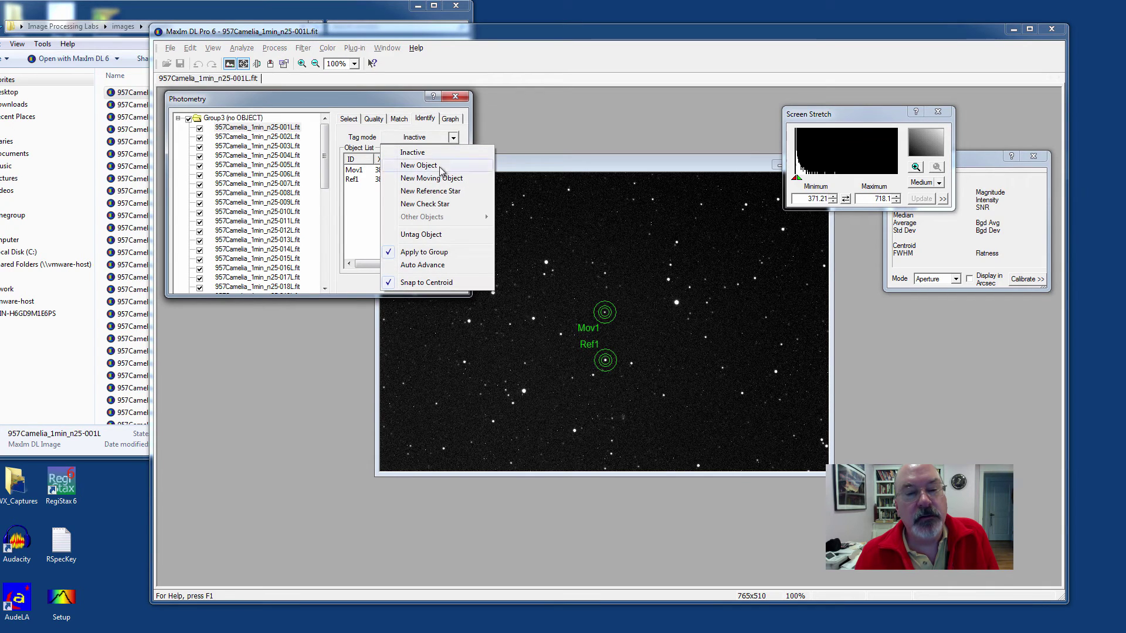
{"action": "left_click", "coordinate": [450, 204]}
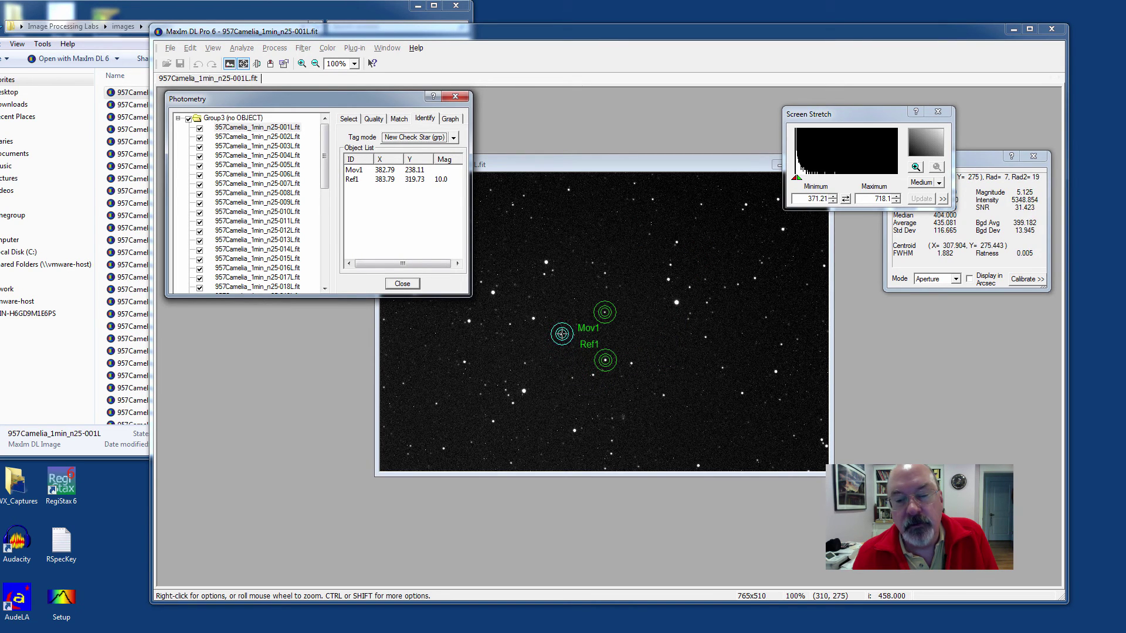
{"action": "left_click", "coordinate": [561, 334]}
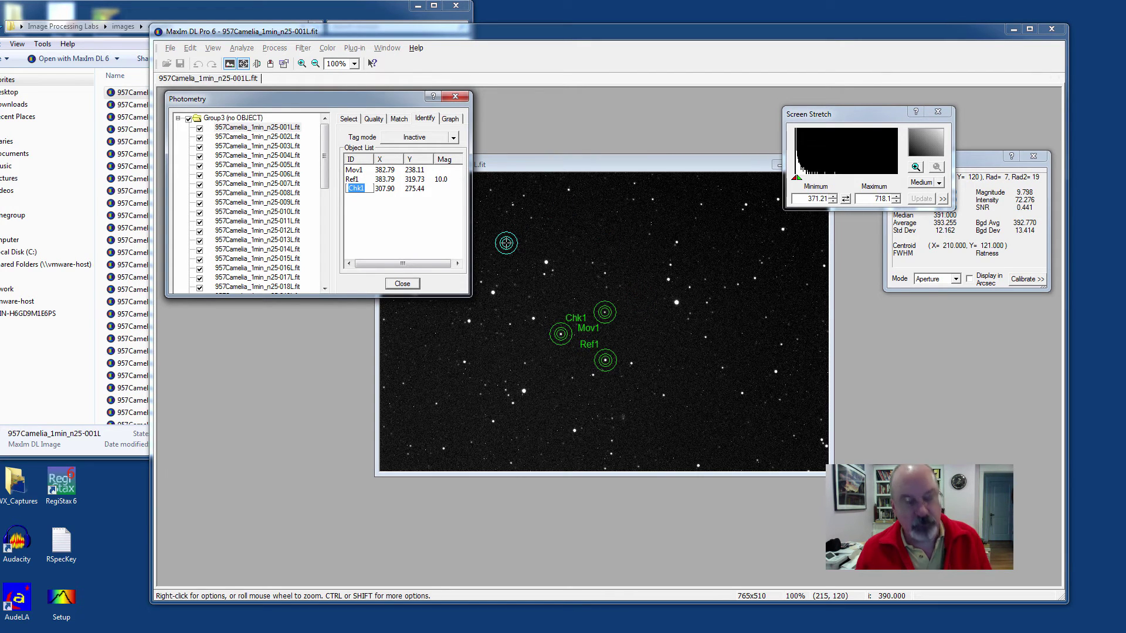
{"action": "key", "text": "Return"}
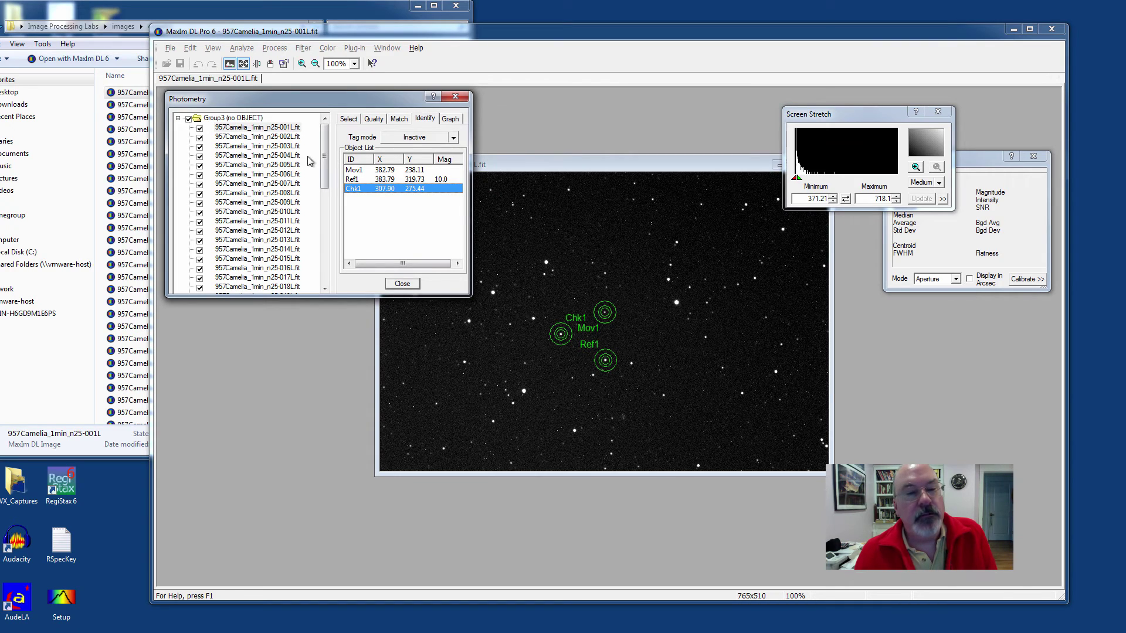
Step: Step through frames 003L to 045L confirming Mov1, Ref1 and Chk1 apertures, then return to 001L
{"action": "left_click", "coordinate": [283, 146]}
{"action": "key", "text": "Down"}
{"action": "key", "text": "Down"}
{"action": "key", "text": "Down"}
{"action": "key", "text": "Down"}
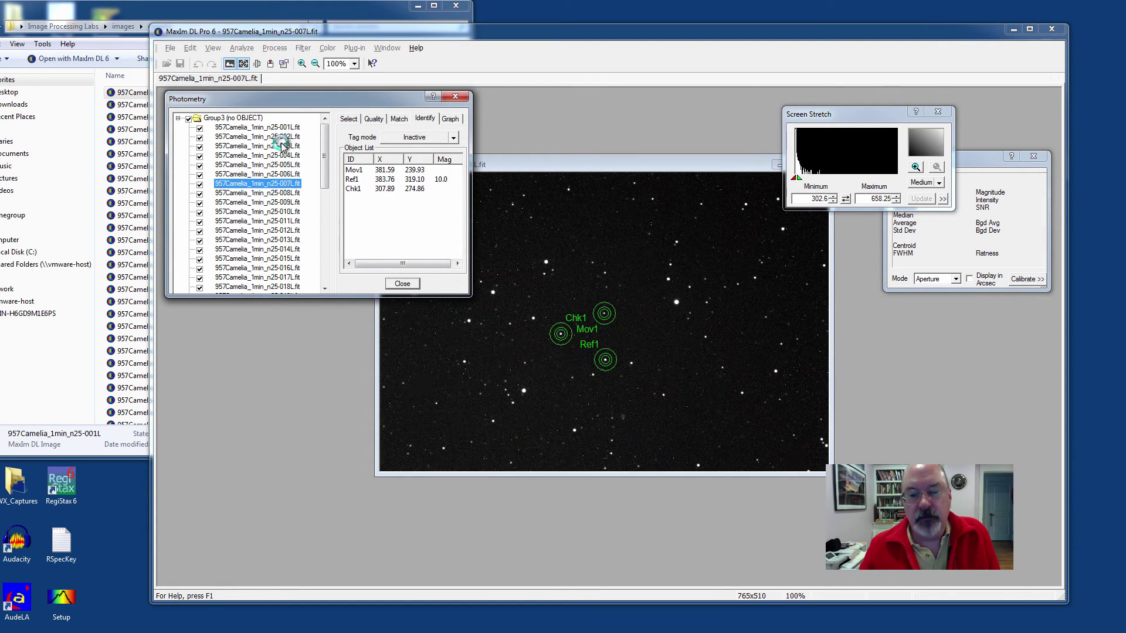
{"action": "key", "text": "Down"}
{"action": "key", "text": "Down"}
{"action": "key", "text": "Down"}
{"action": "key", "text": "Down"}
{"action": "key", "text": "Down"}
{"action": "key", "text": "Down"}
{"action": "key", "text": "Down"}
{"action": "key", "text": "Down"}
{"action": "key", "text": "Down"}
{"action": "key", "text": "Down"}
{"action": "key", "text": "Down"}
{"action": "key", "text": "Down"}
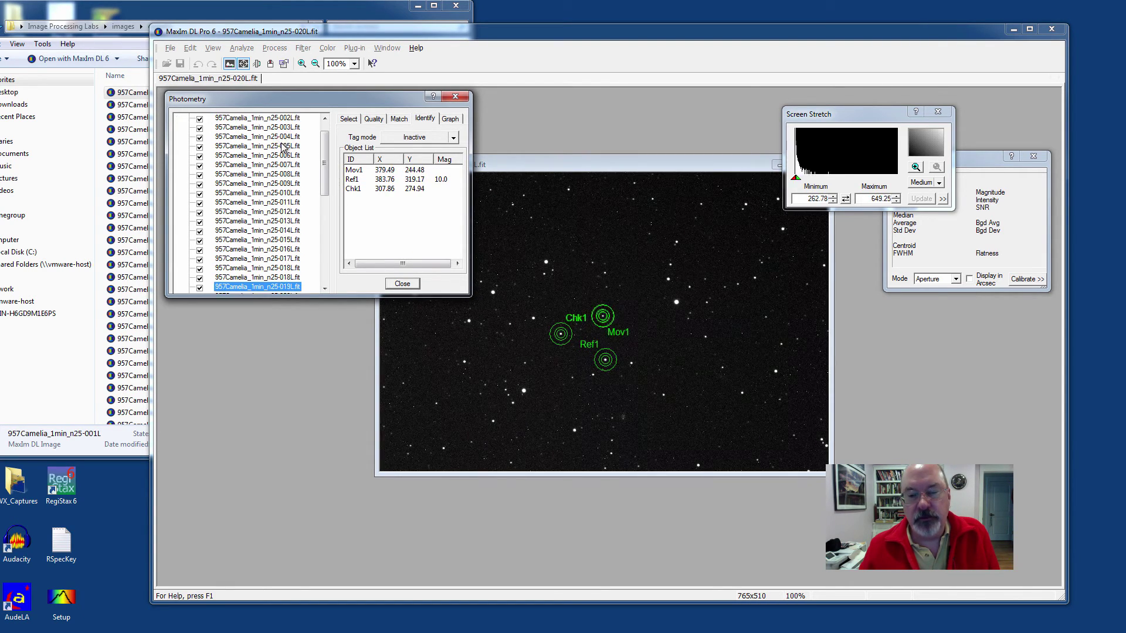
{"action": "key", "text": "Down"}
{"action": "key", "text": "Down"}
{"action": "key", "text": "Down"}
{"action": "key", "text": "Down"}
{"action": "key", "text": "Down"}
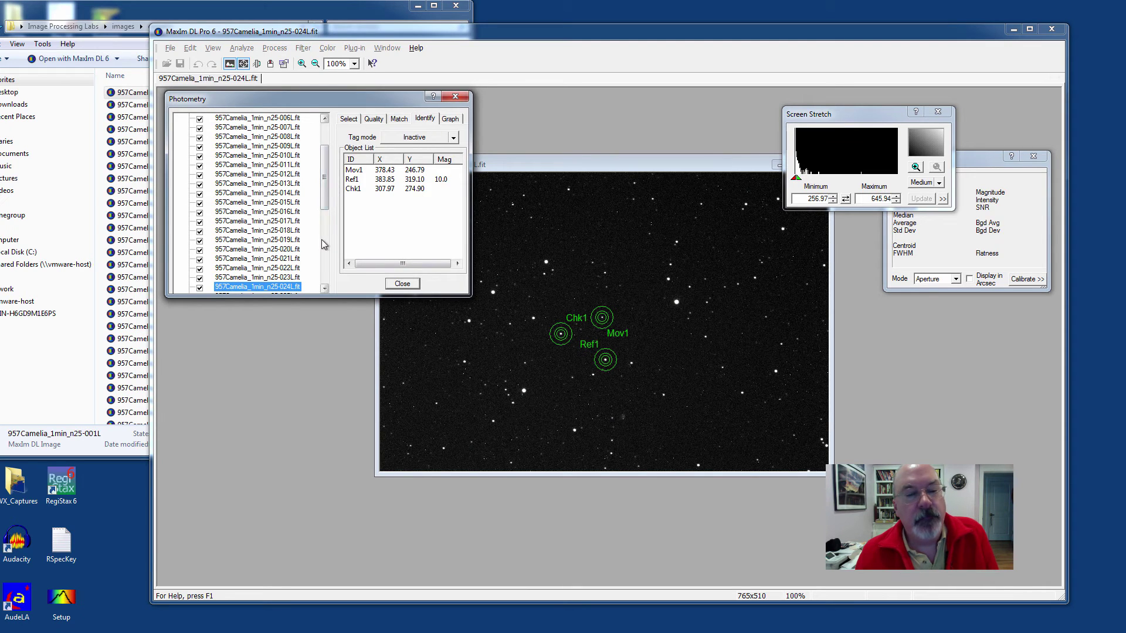
{"action": "key", "text": "Down"}
{"action": "key", "text": "Down"}
{"action": "key", "text": "Down"}
{"action": "key", "text": "Down"}
{"action": "key", "text": "Down"}
{"action": "key", "text": "Down"}
{"action": "key", "text": "Down"}
{"action": "key", "text": "Down"}
{"action": "key", "text": "Down"}
{"action": "key", "text": "Down"}
{"action": "key", "text": "Down"}
{"action": "key", "text": "Down"}
{"action": "key", "text": "Down"}
{"action": "key", "text": "Down"}
{"action": "key", "text": "Down"}
{"action": "key", "text": "Down"}
{"action": "key", "text": "Down"}
{"action": "key", "text": "Down"}
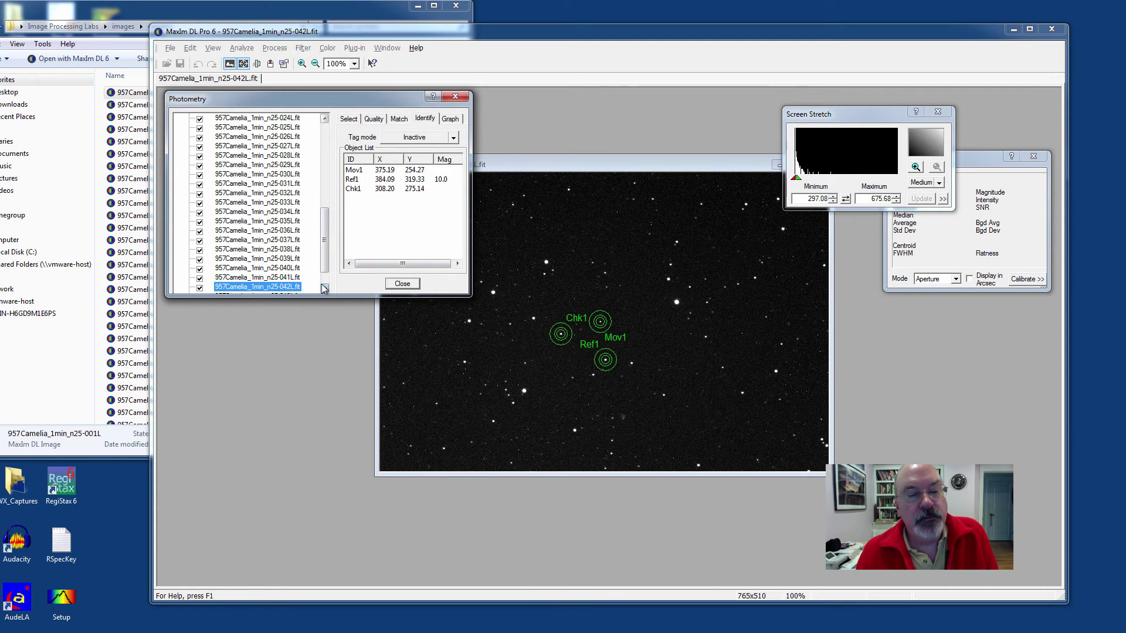
{"action": "key", "text": "Down"}
{"action": "key", "text": "Down"}
{"action": "key", "text": "Down"}
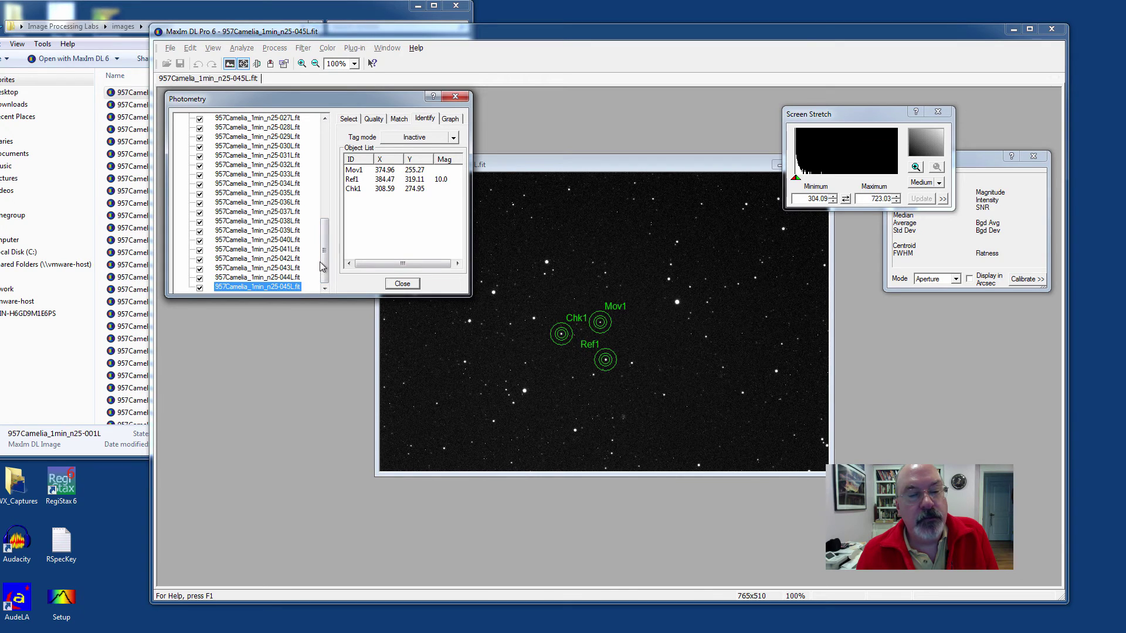
{"action": "left_click_drag", "start_coordinate": [322, 267], "coordinate": [357, 130]}
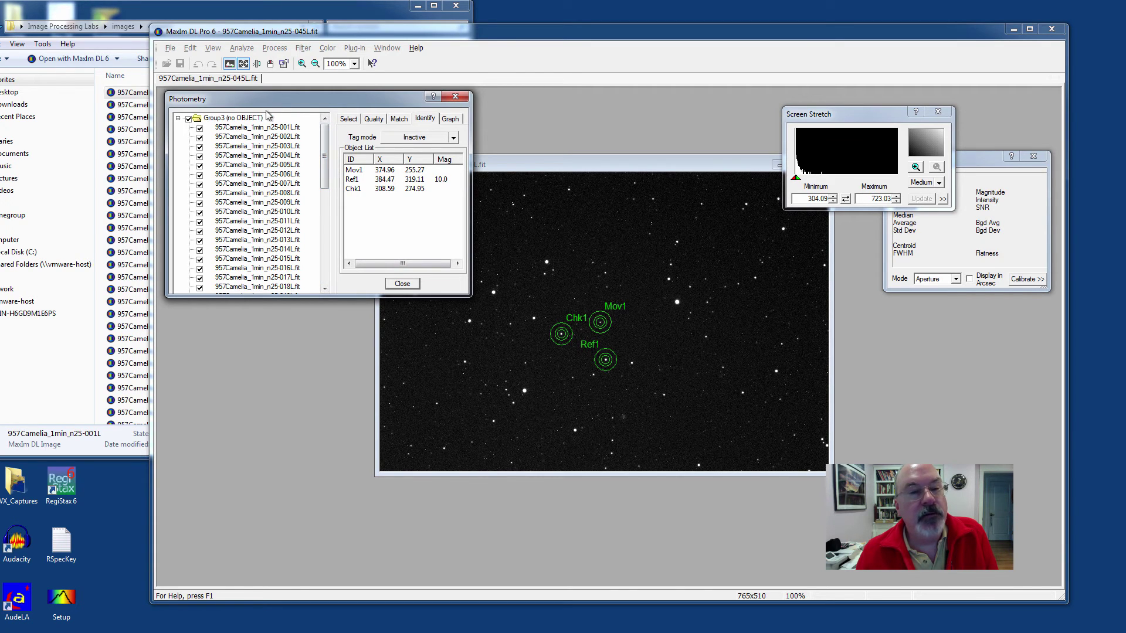
{"action": "left_click", "coordinate": [261, 128]}
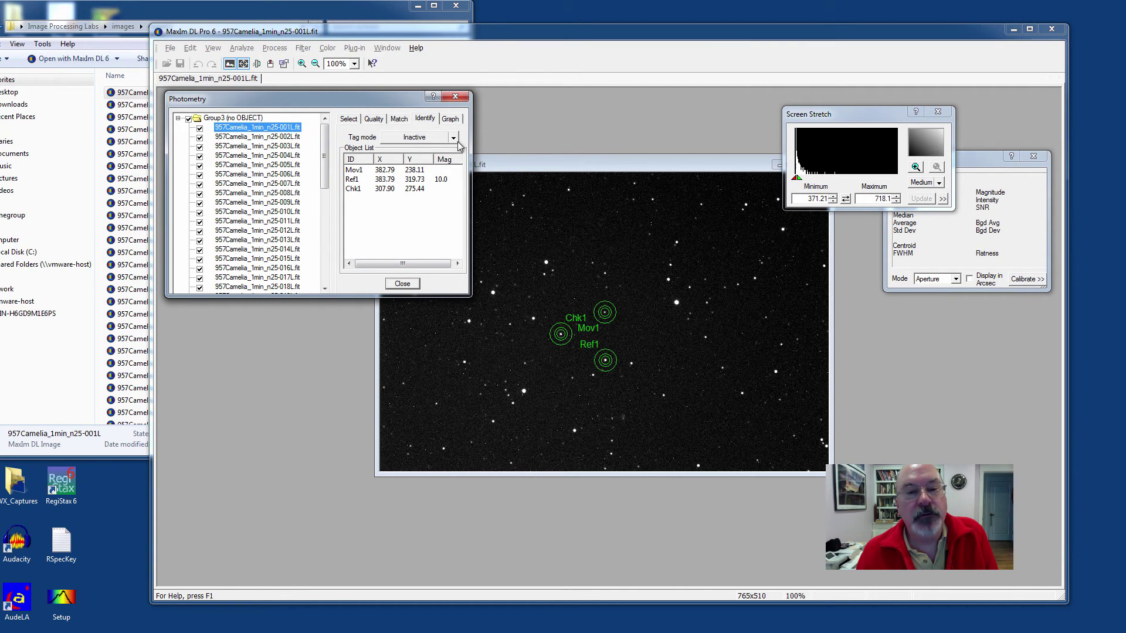
Step: Graph magnitude against time for the 45 frames and view the CSV/AAVSO export menu
{"action": "left_click", "coordinate": [450, 120]}
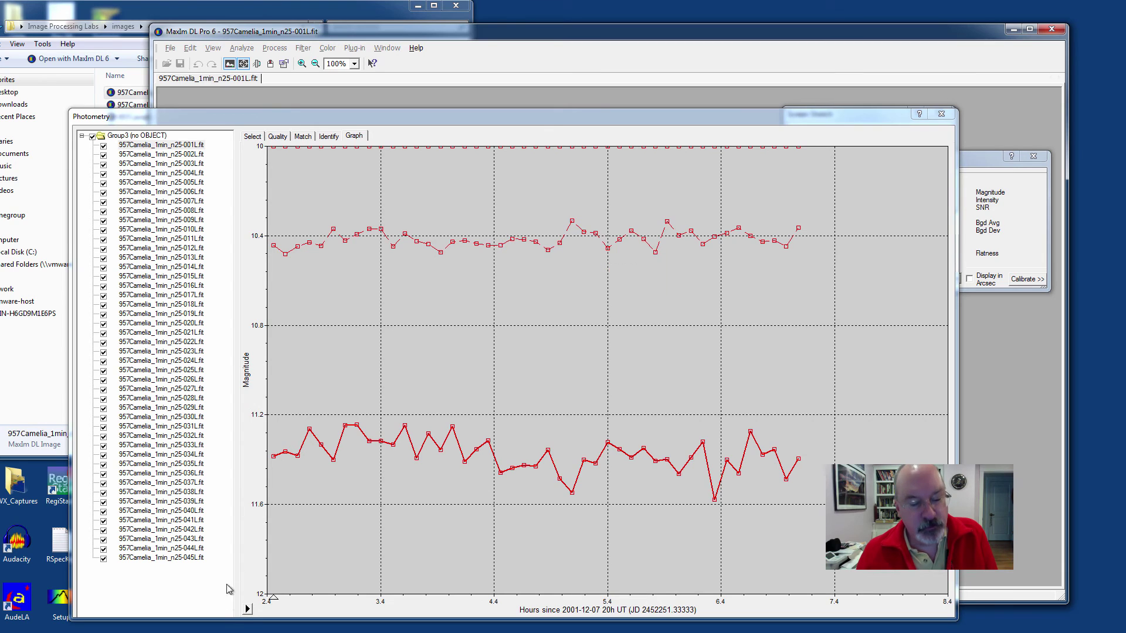
{"action": "left_click", "coordinate": [247, 610]}
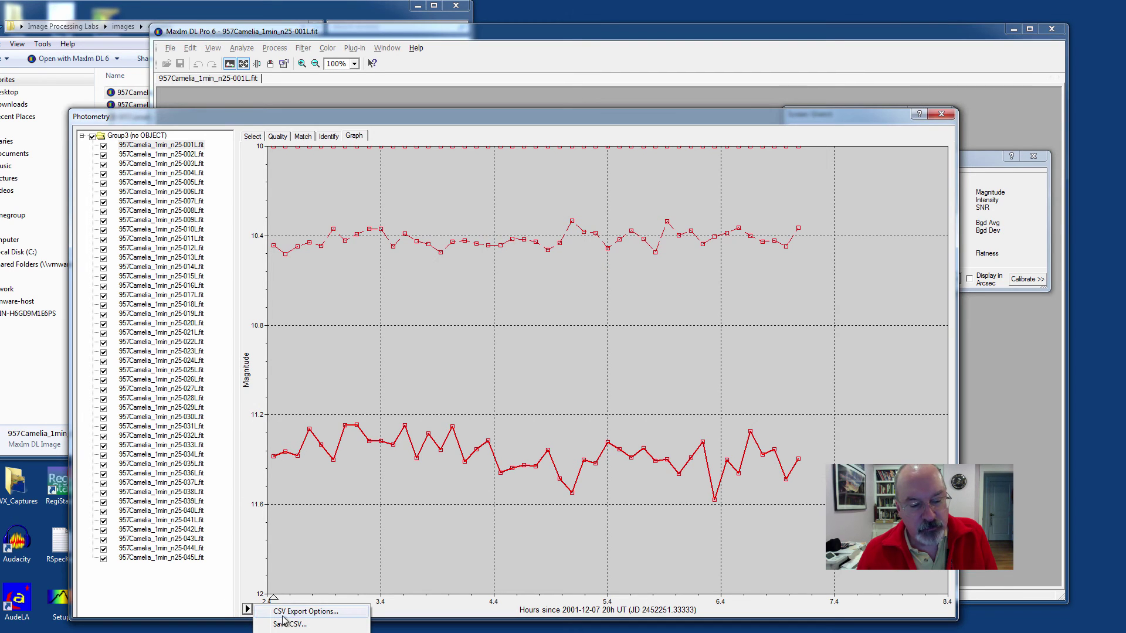
{"action": "left_click", "coordinate": [393, 112]}
{"action": "left_click_drag", "start_coordinate": [392, 117], "coordinate": [407, 64]}
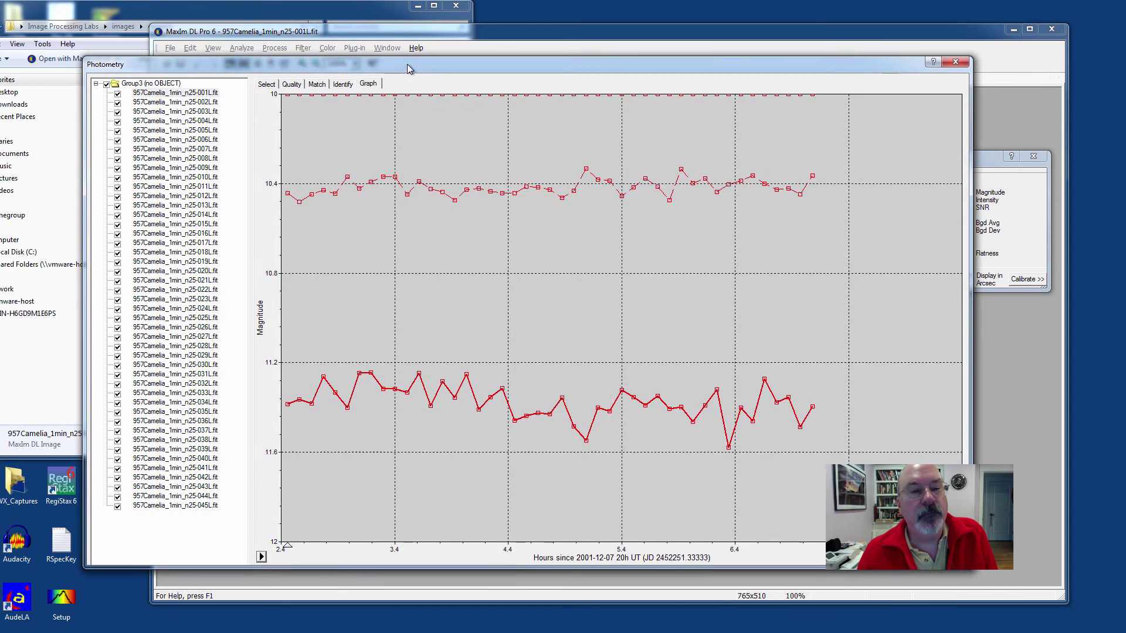
Step: Check the CSV and AAVSO export choices, then close that menu so only the light curves remain
{"action": "left_click", "coordinate": [261, 555]}
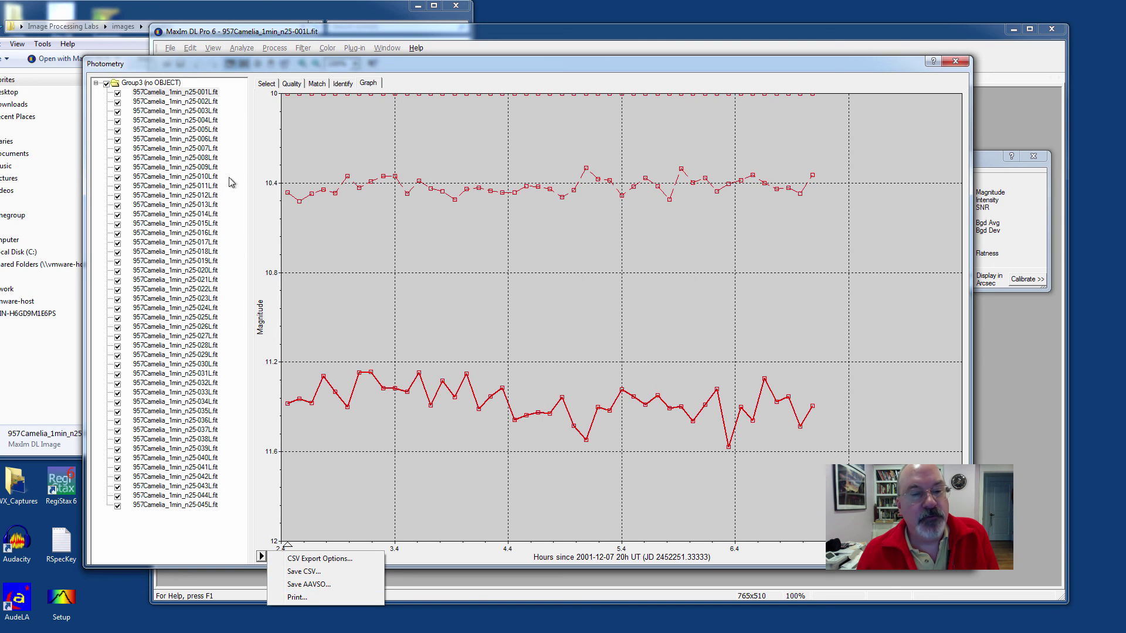
{"action": "left_click", "coordinate": [409, 73]}
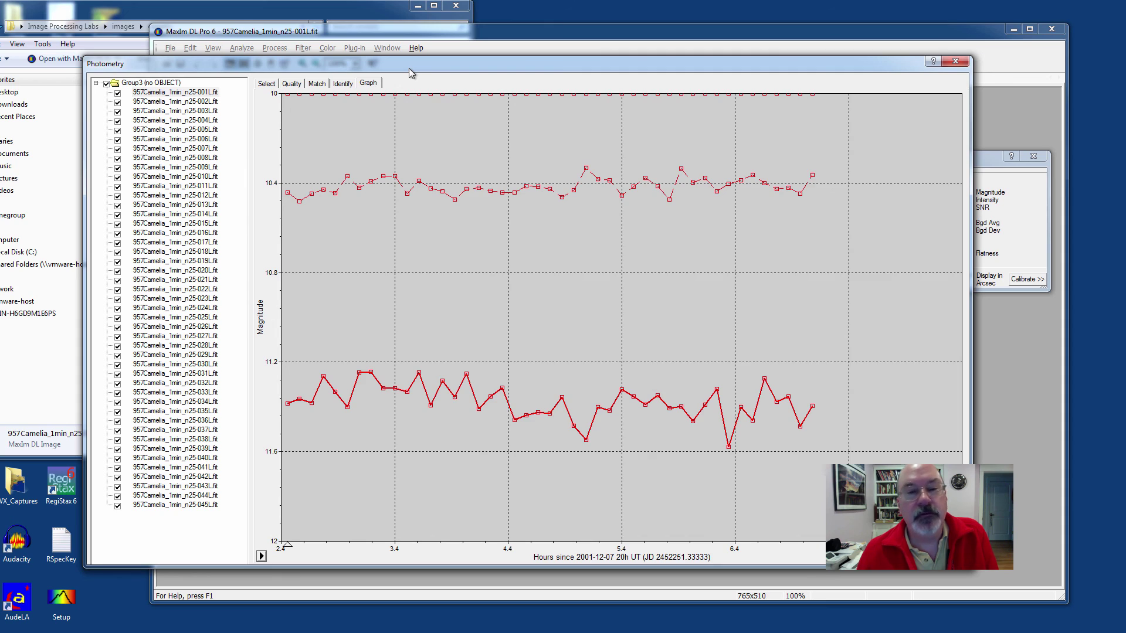